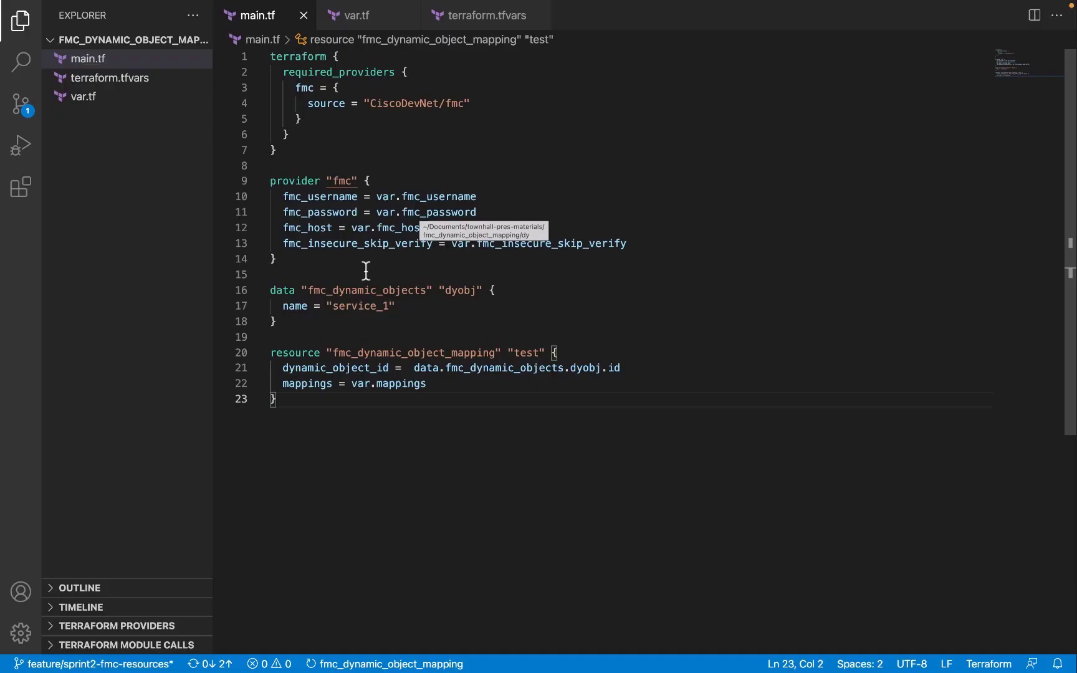
left_click(296, 321)
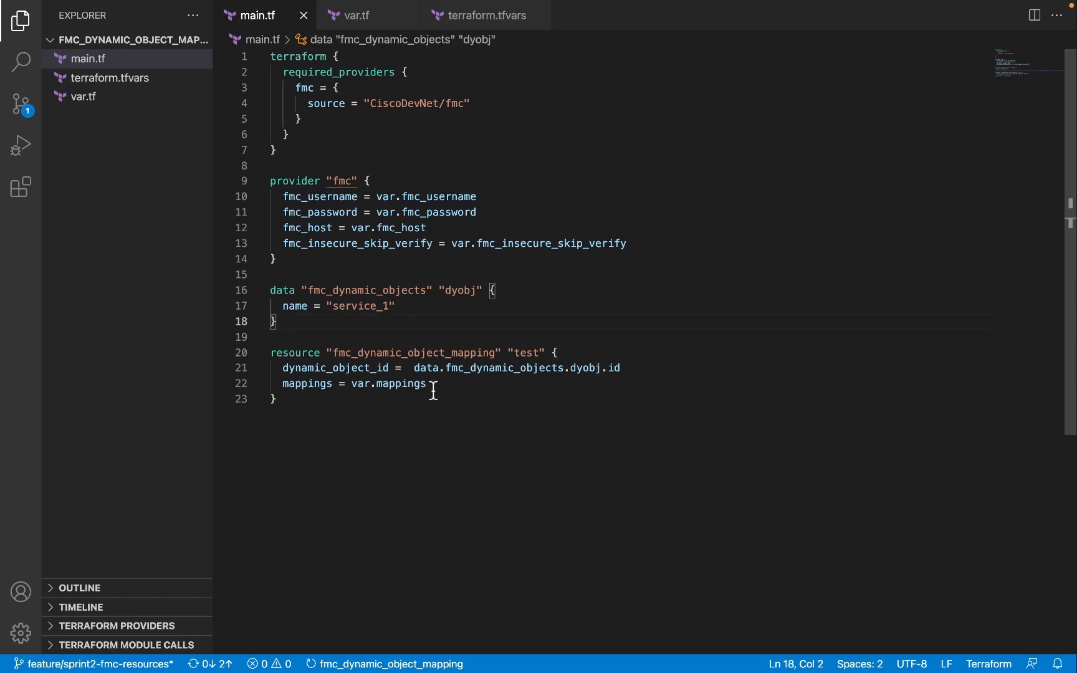
left_click_drag(430, 384, 289, 384)
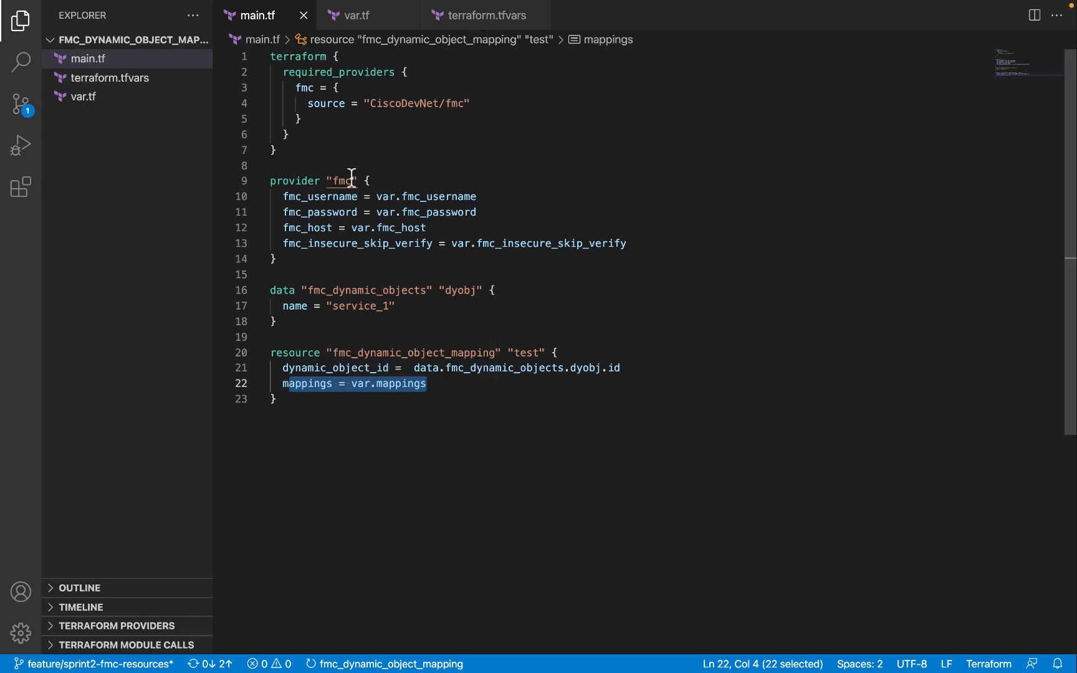
left_click(483, 21)
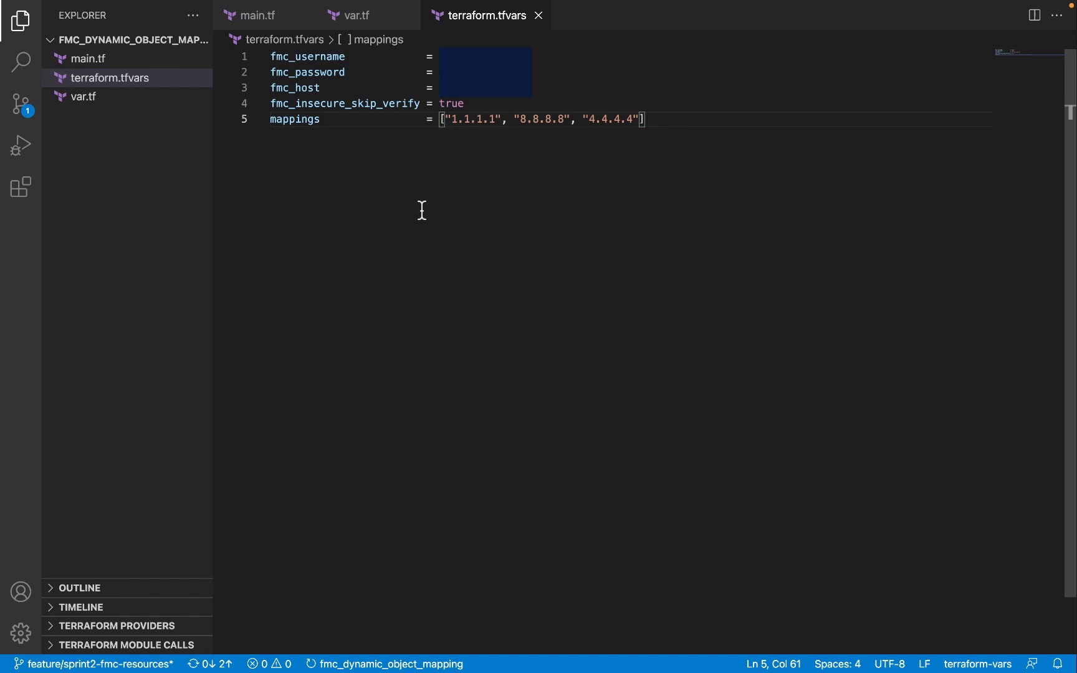
left_click(258, 17)
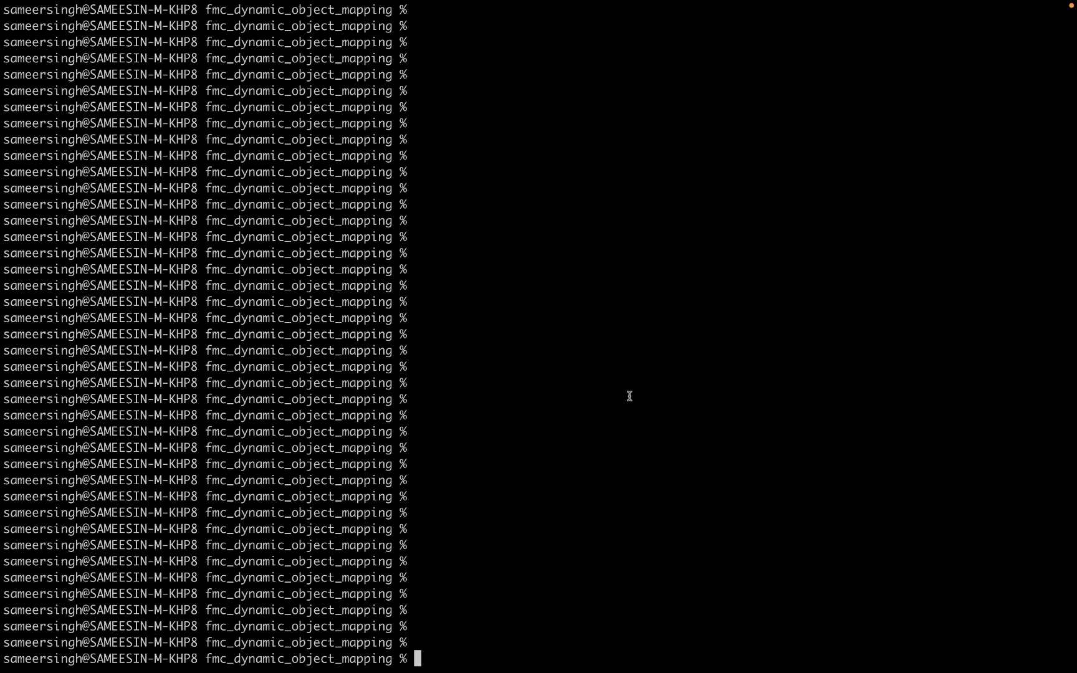
Initialise the Terraform working directory with terraform init
type("terraform init")
key("Return")
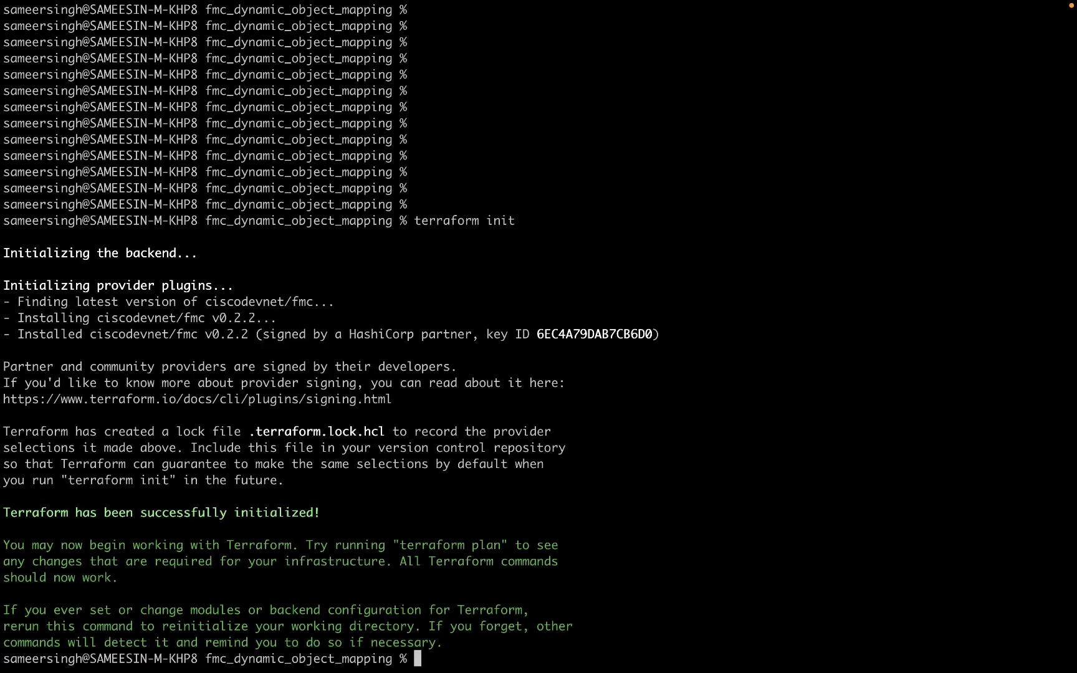
key("Return")
key("Return")
Plan the mapping of service_1 to 1.1.1.1, 8.8.8.8 and 4.4.4.4 as 'dy', then apply it
type("terr")
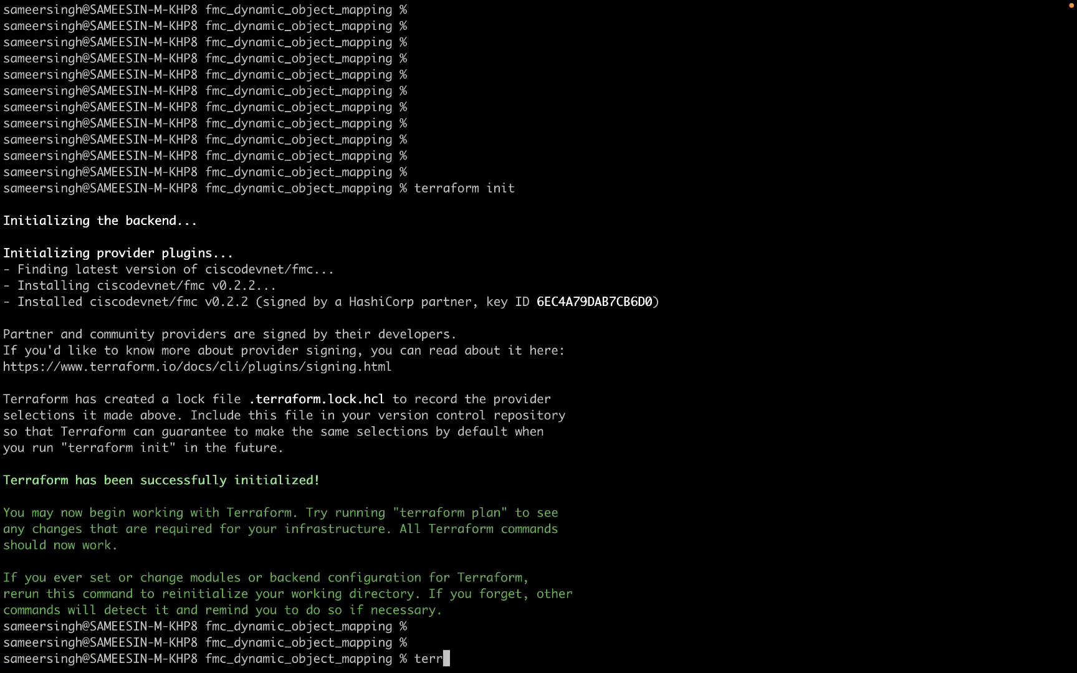
type("aform plan --out ")
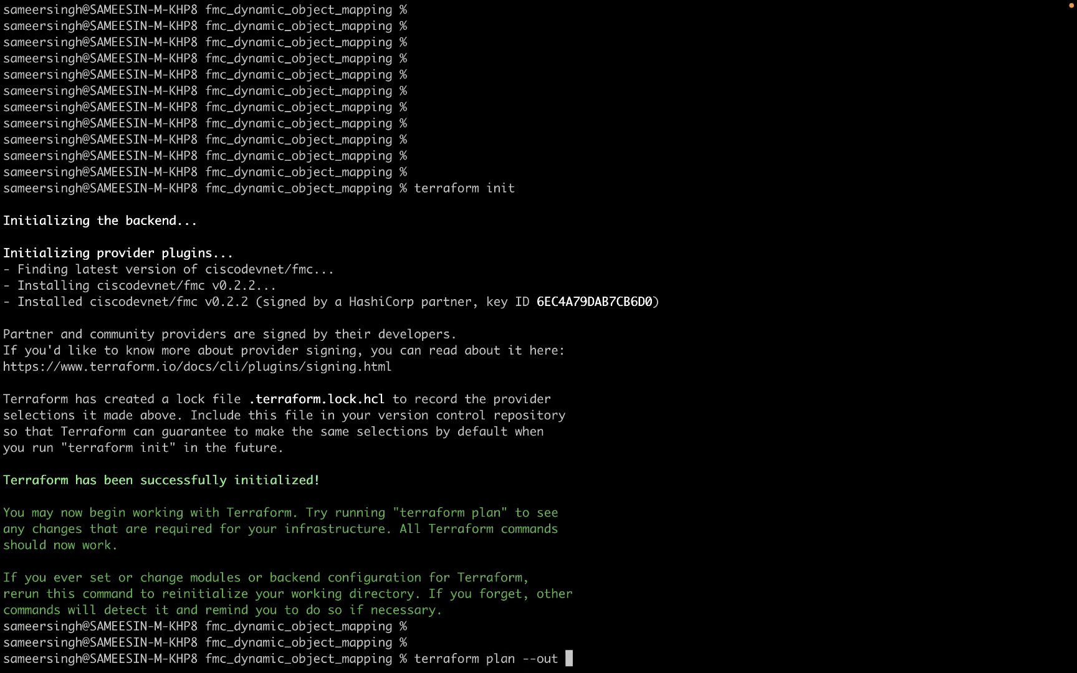
type("dy")
key("Return")
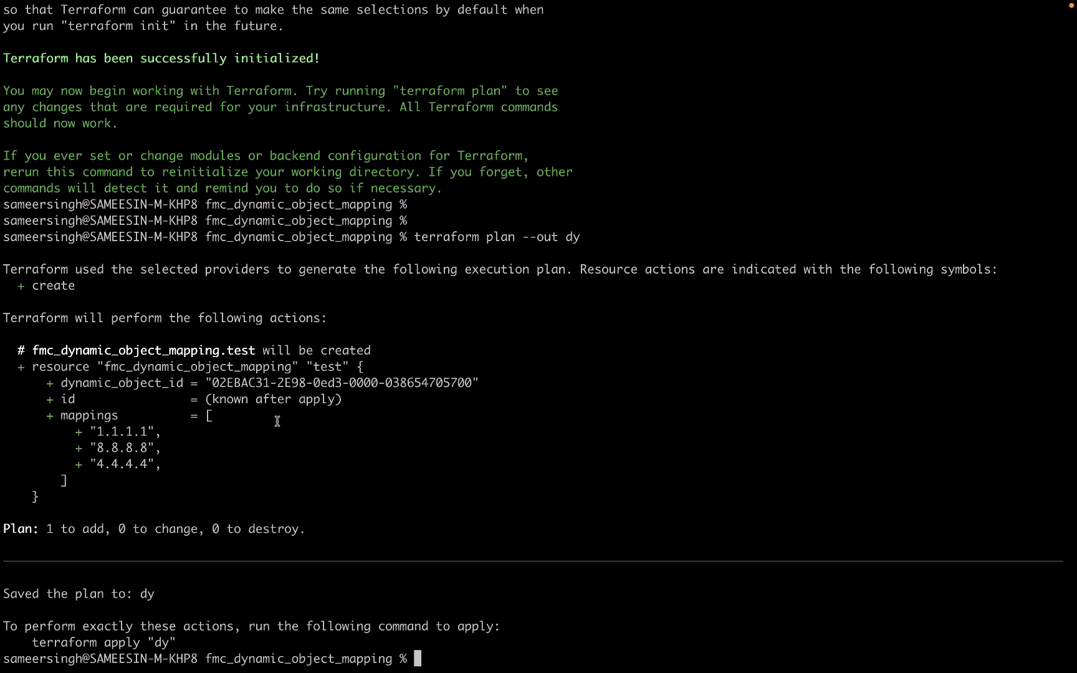
type("terraform apply ")
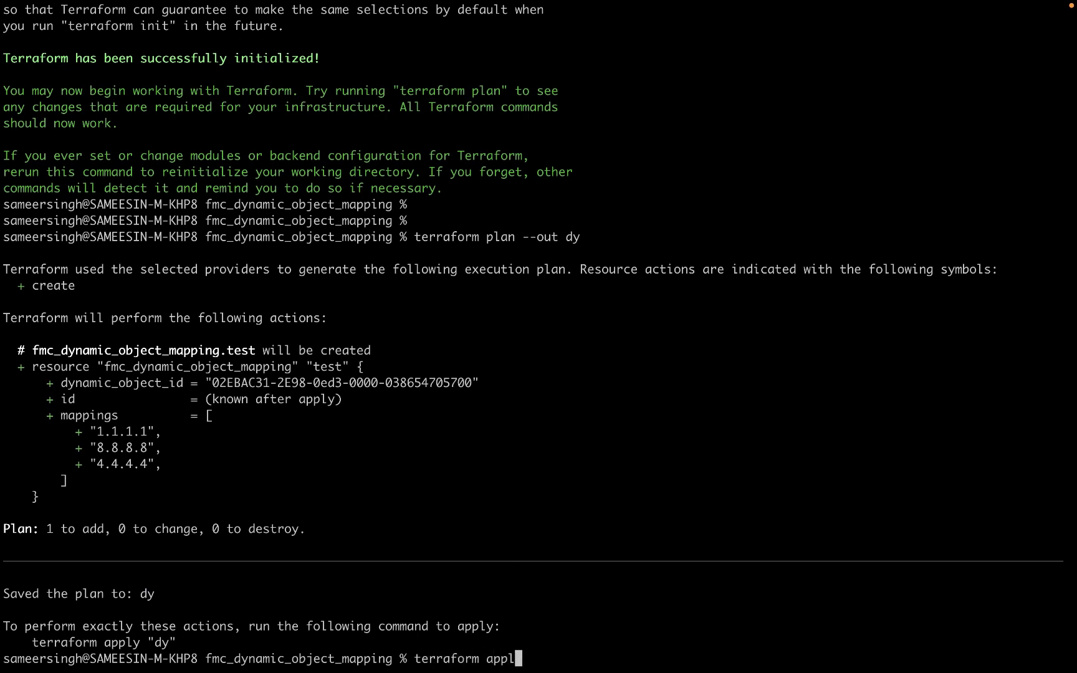
type("dy")
key("Return")
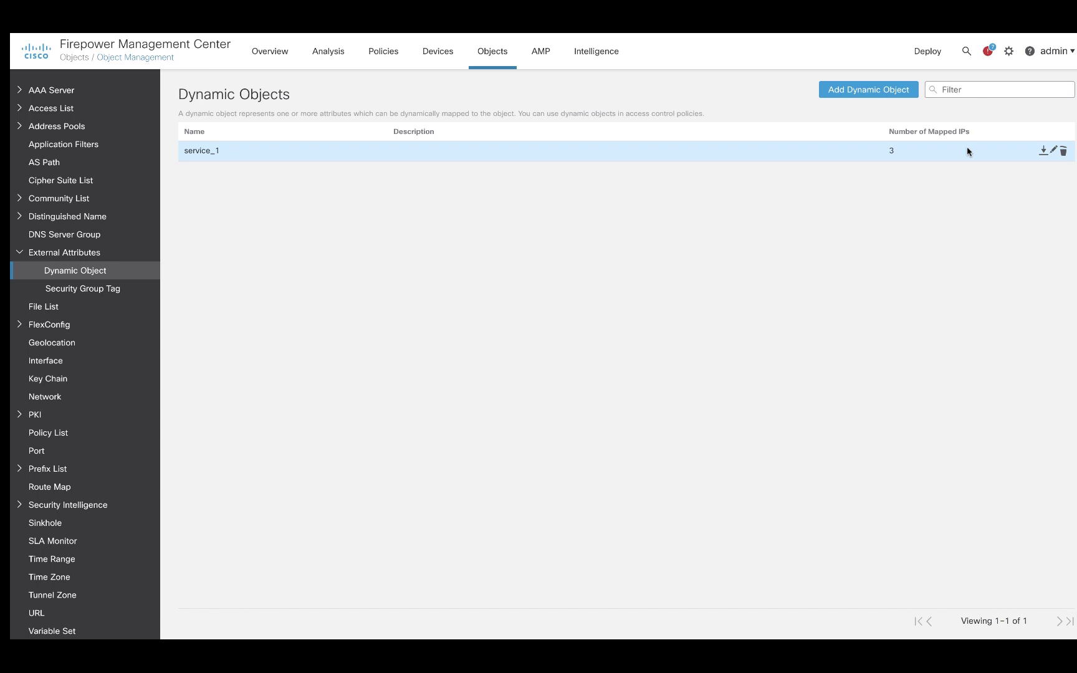
Check service_1's three mapped IPs, then re-plan and apply 'dy' with 1.1.1.1 and 5.5.5.5
left_click(1042, 151)
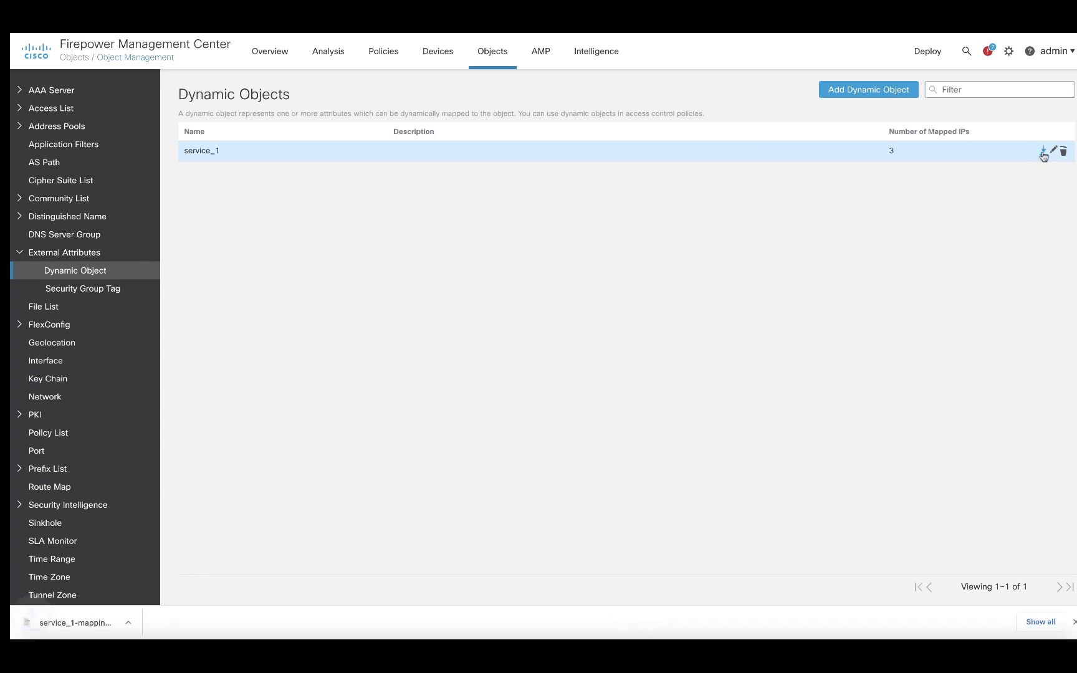
left_click(64, 622)
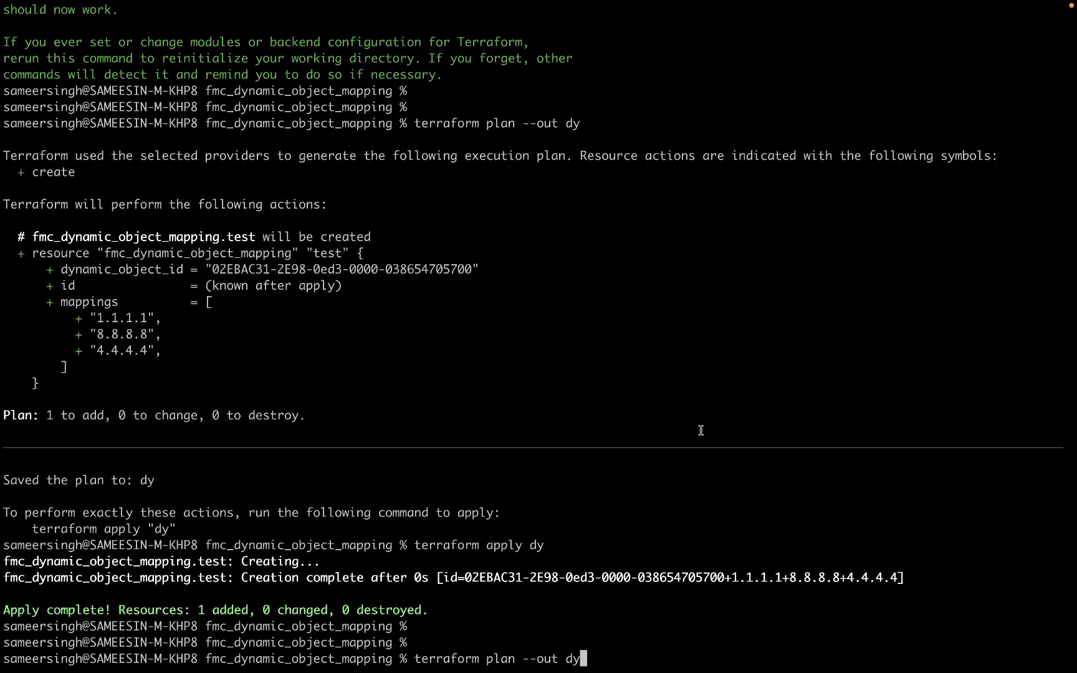
key("Return")
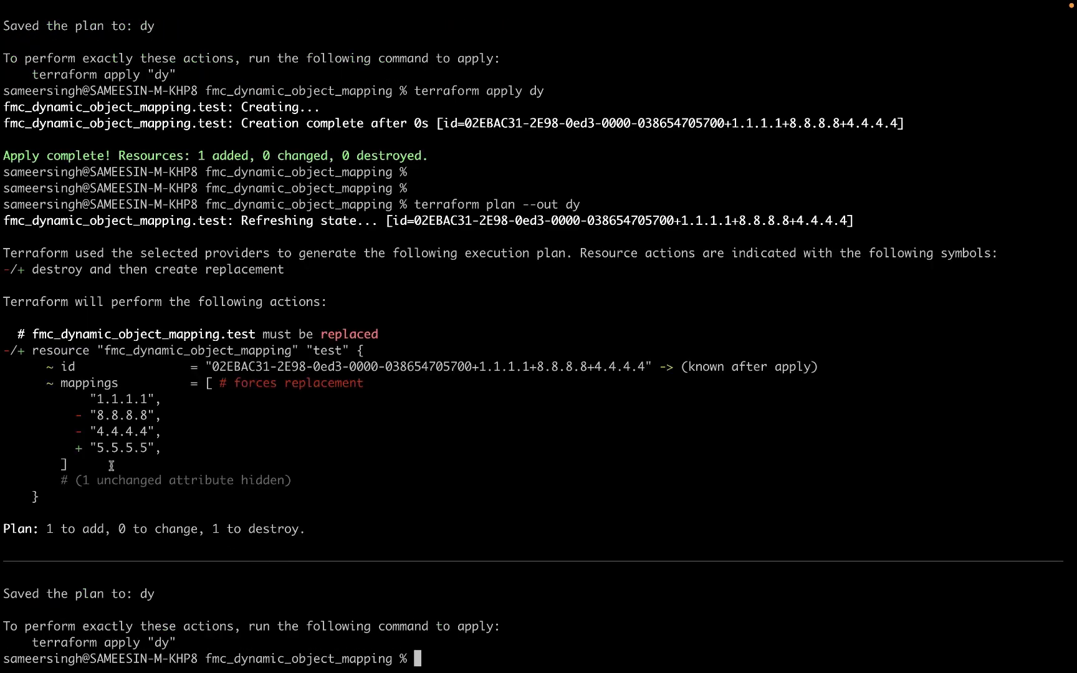
type("terraform apply dy")
key("Return")
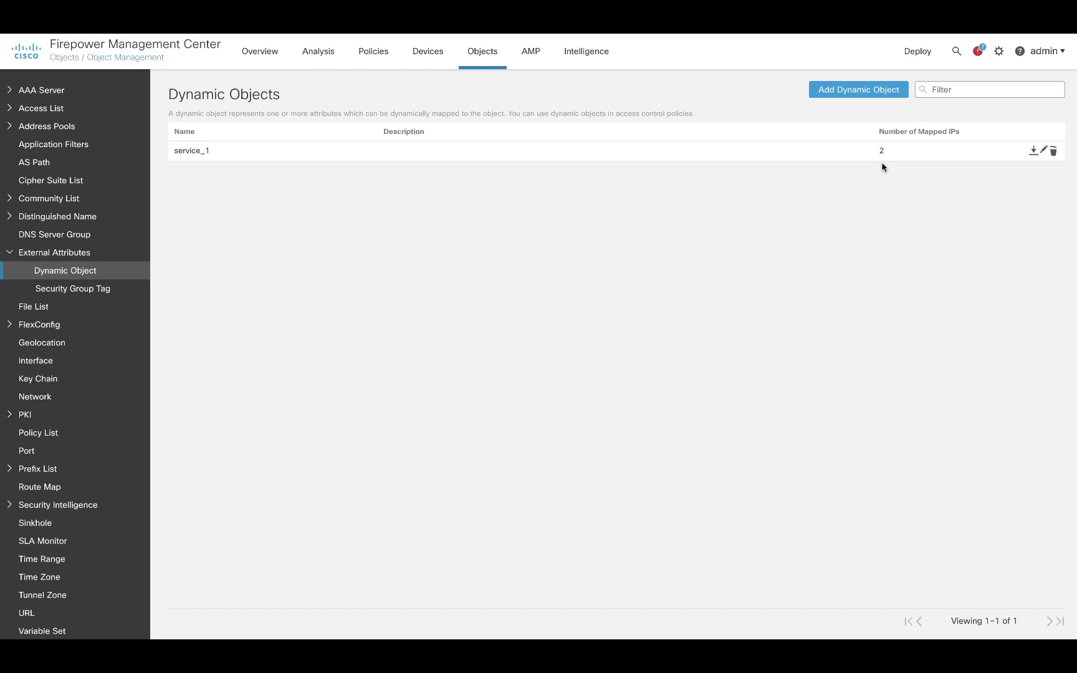
Download and open the updated service_1 mappings, now listing only 1.1.1.1 and 5.5.5.5
left_click(1033, 152)
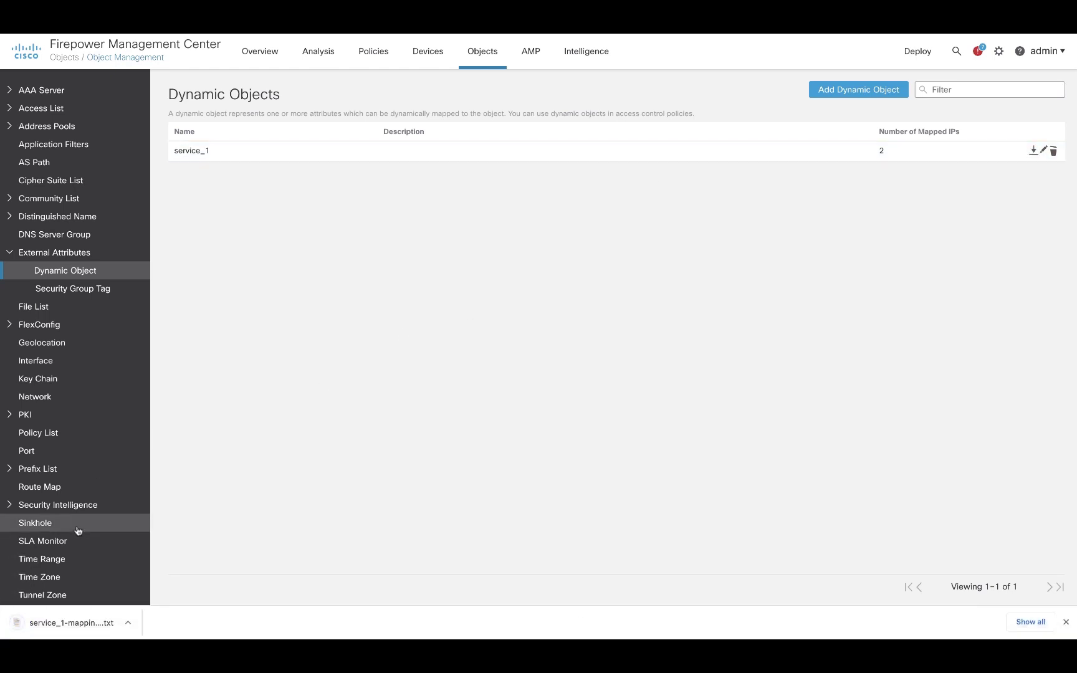
left_click(59, 625)
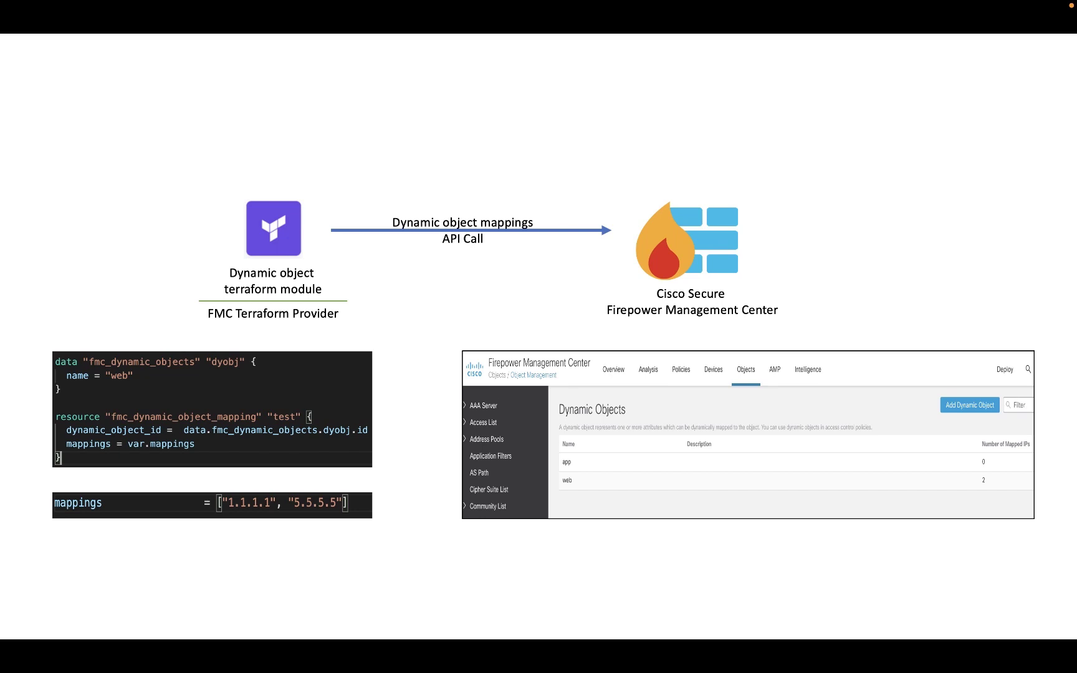
Advance to the Firepower Threat Defense infrastructure slide showing the Web-App rule
key("Right")
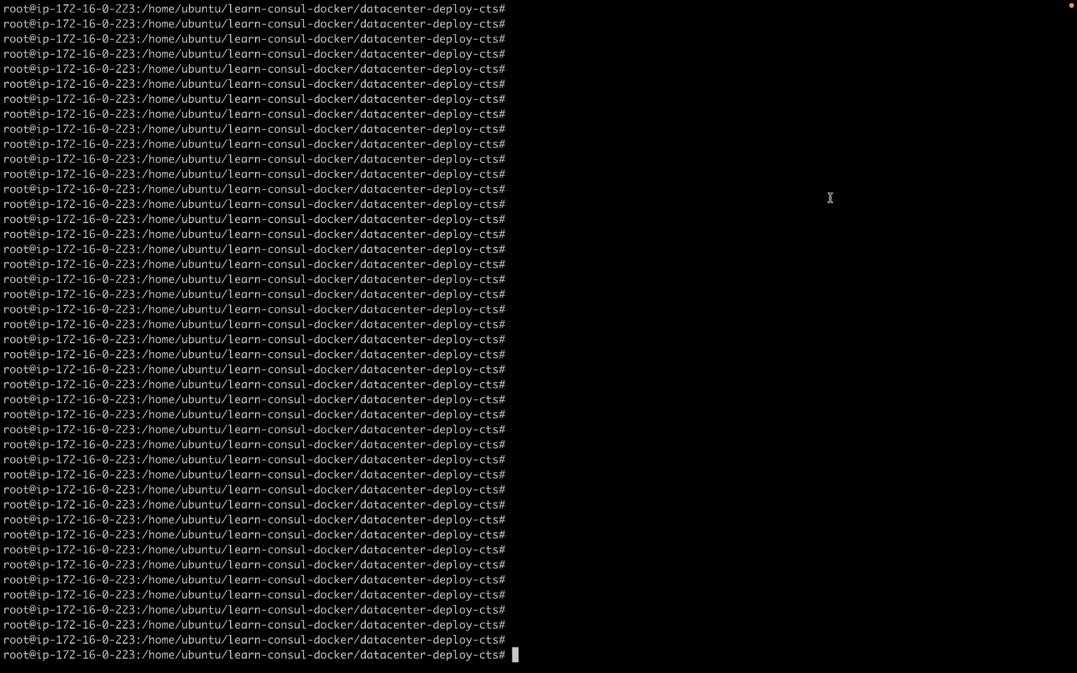
Run docker ps to show the running consul-client and consul-server containers
type("docker ps")
key("Return")
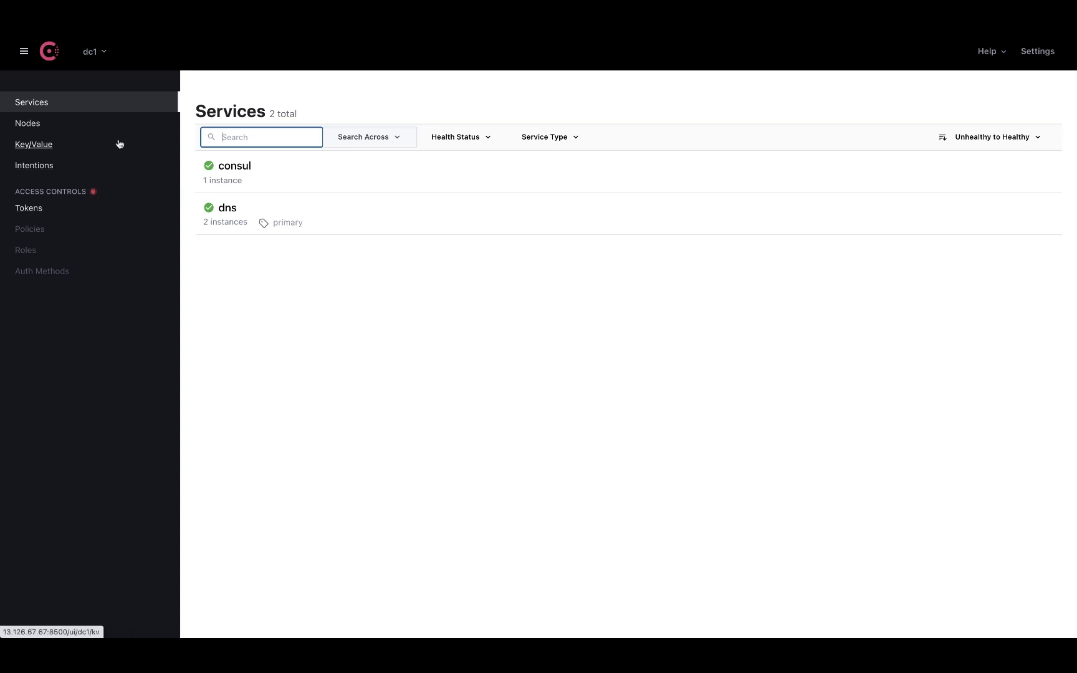
Review the cluster nodes, then open the dns service's two healthy instances
left_click(74, 127)
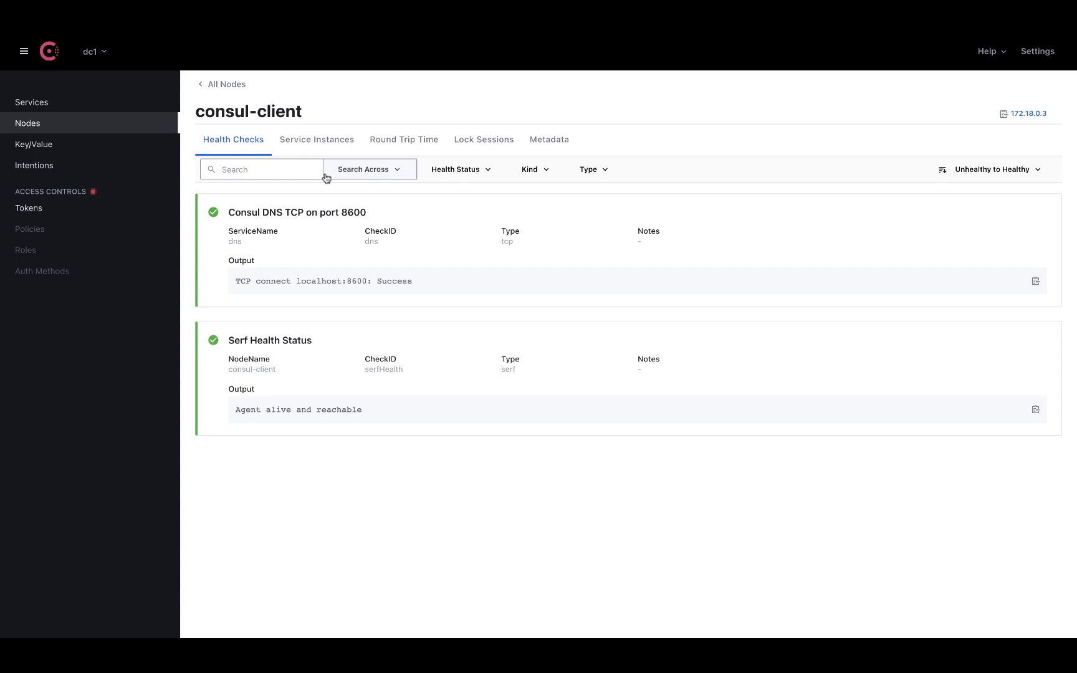
left_click(88, 110)
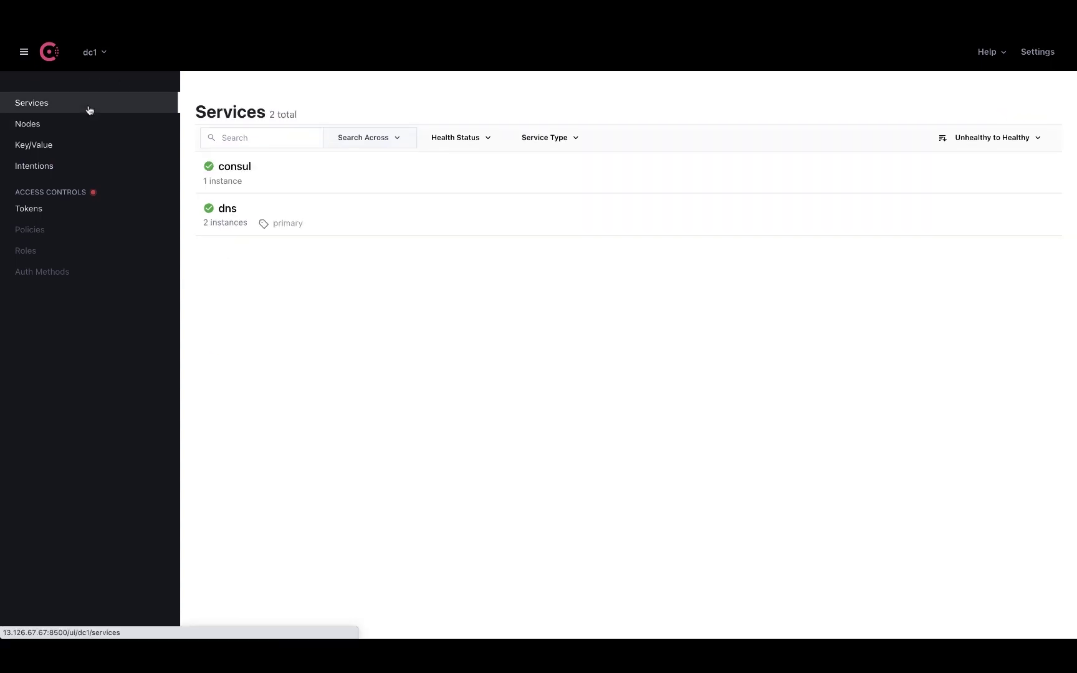
left_click(231, 219)
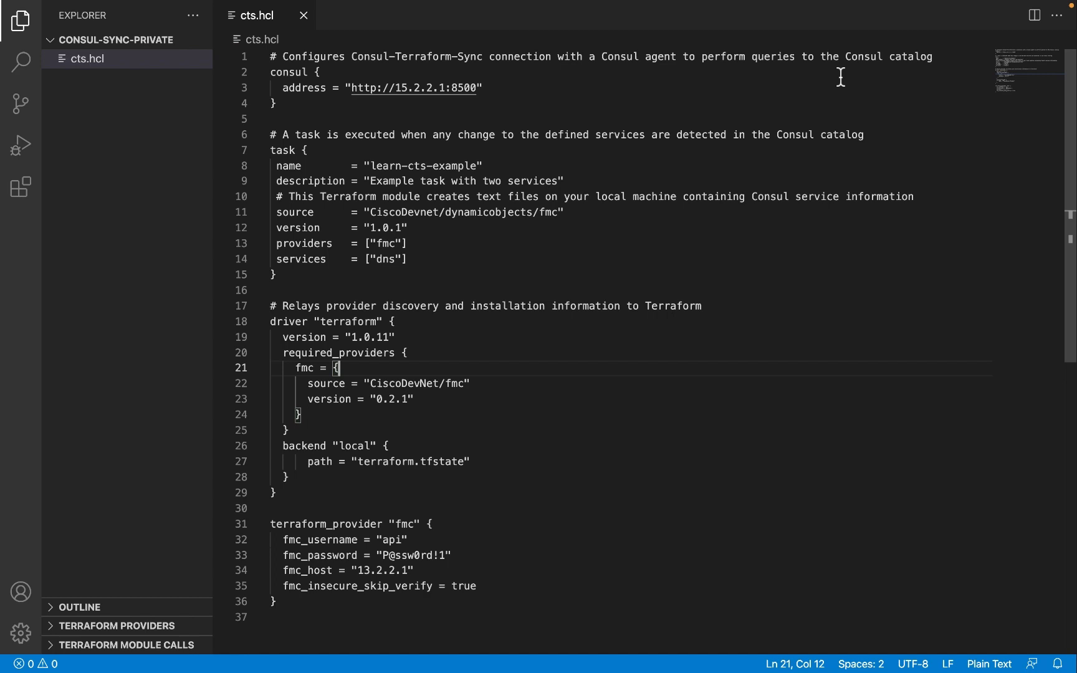
left_click(416, 103)
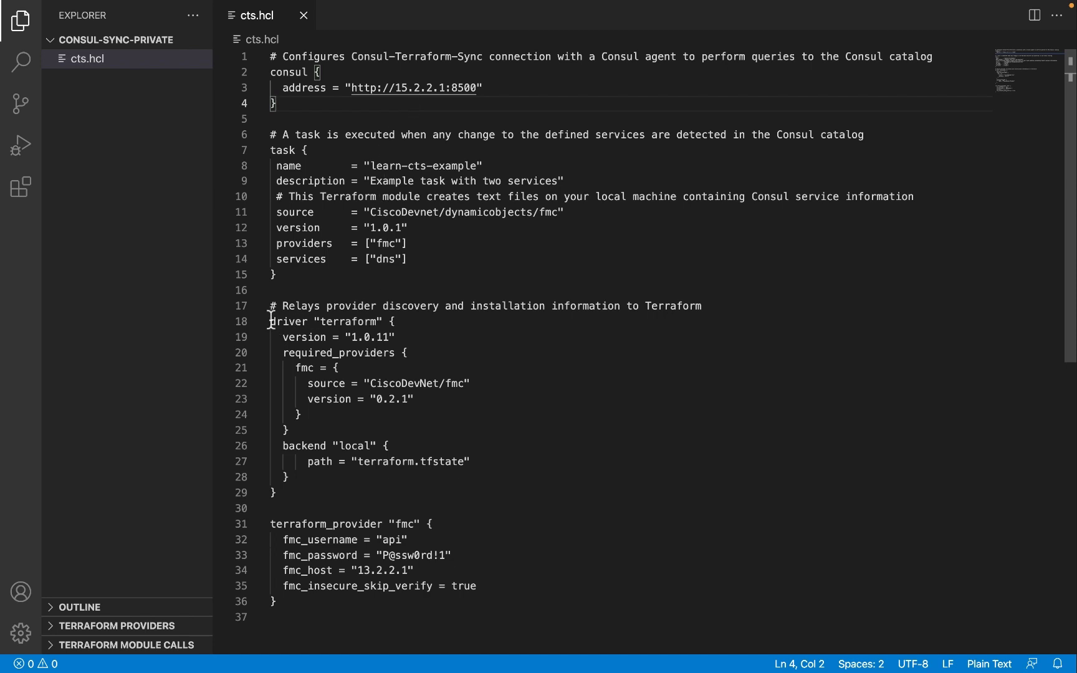
left_click_drag(270, 321, 285, 493)
left_click(287, 493)
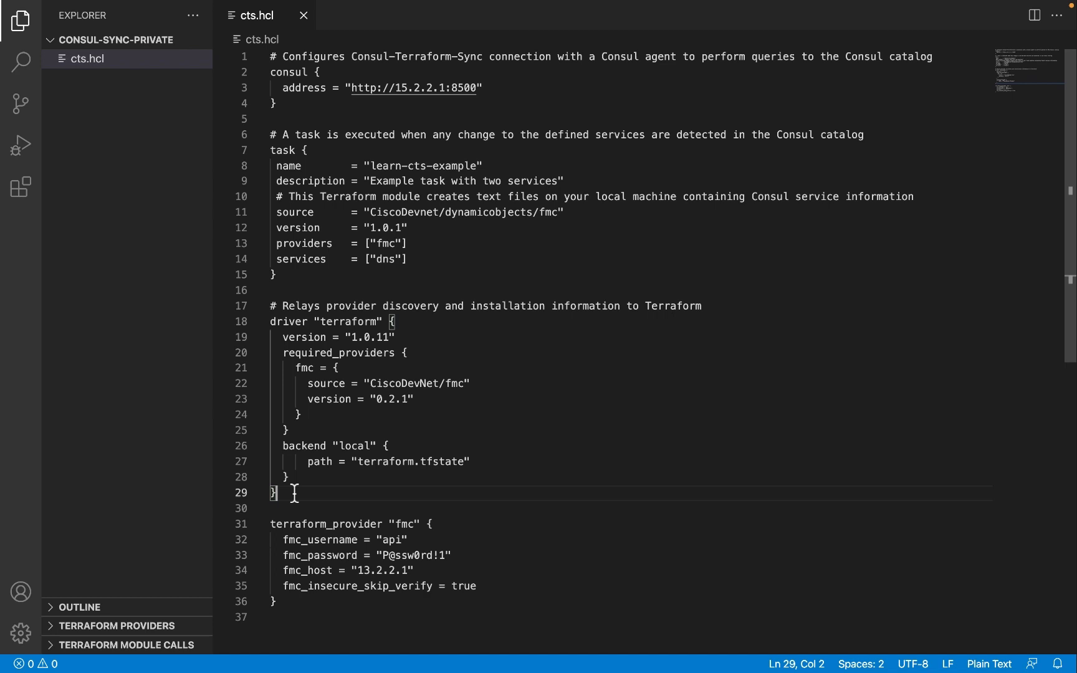
left_click(306, 600)
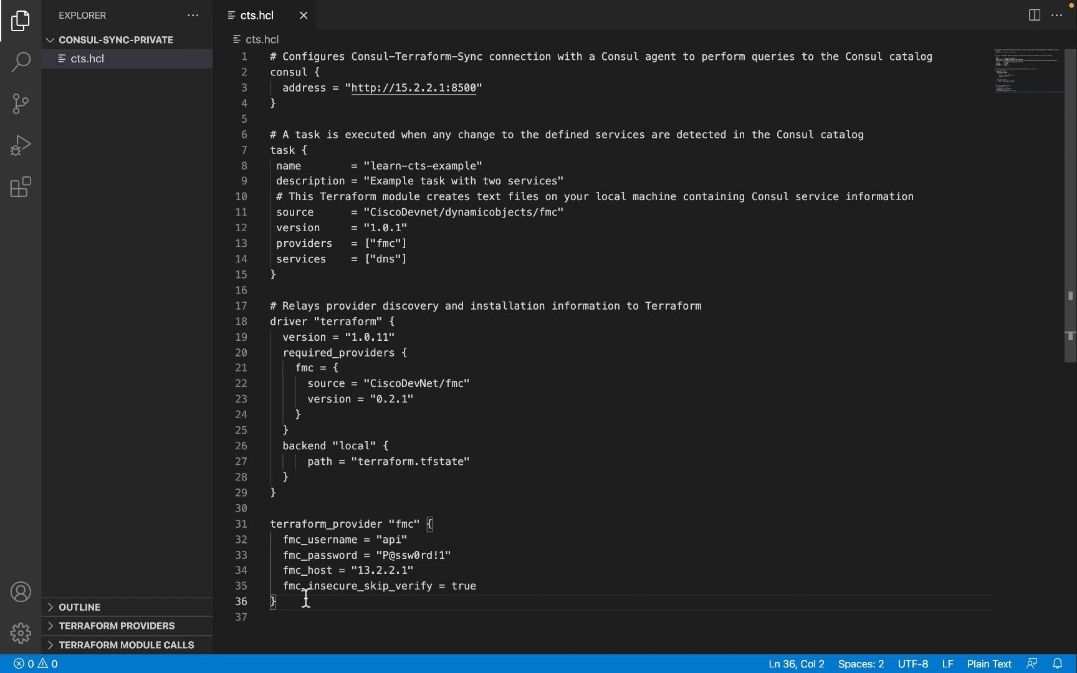
left_click(314, 151)
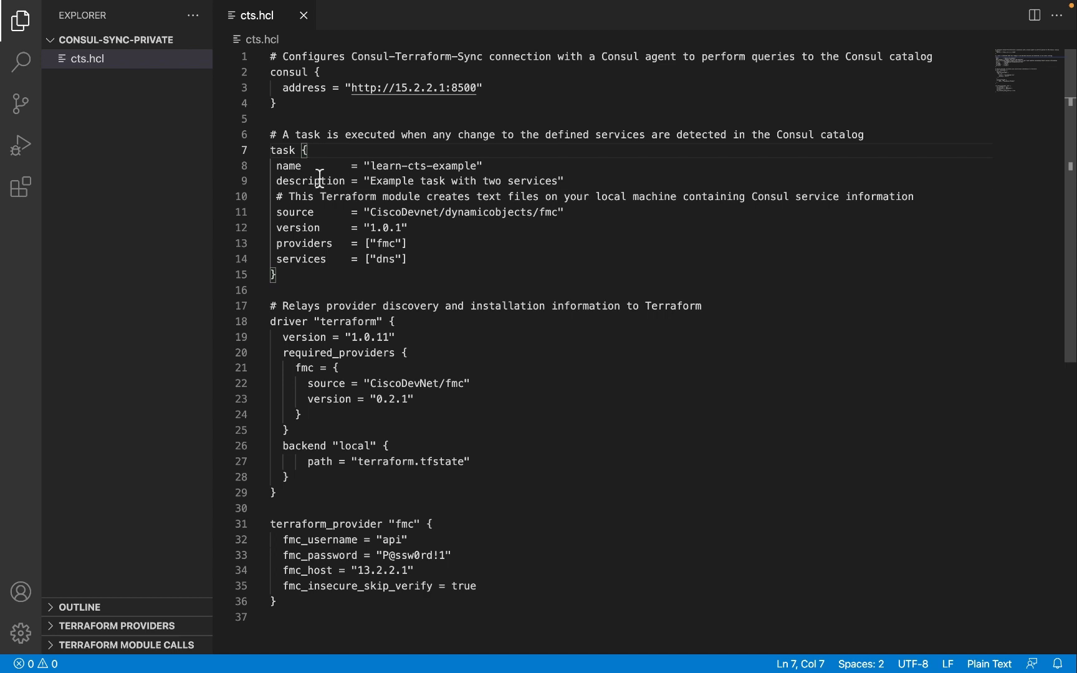
double_click(302, 181)
left_click(312, 181)
left_click(330, 257)
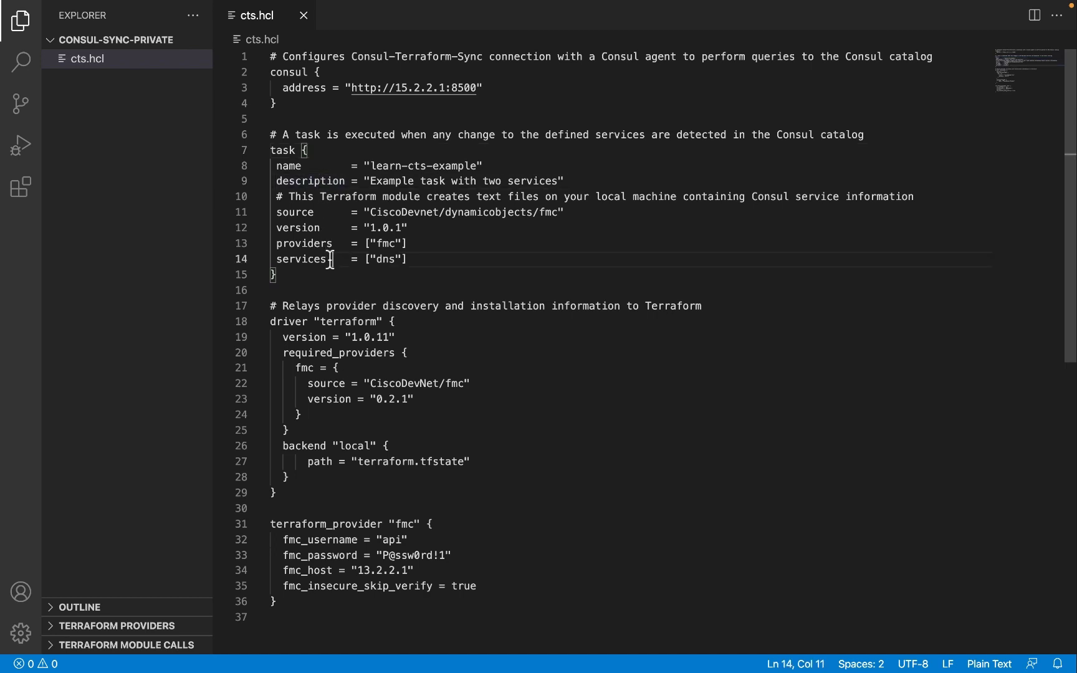
left_click(427, 261)
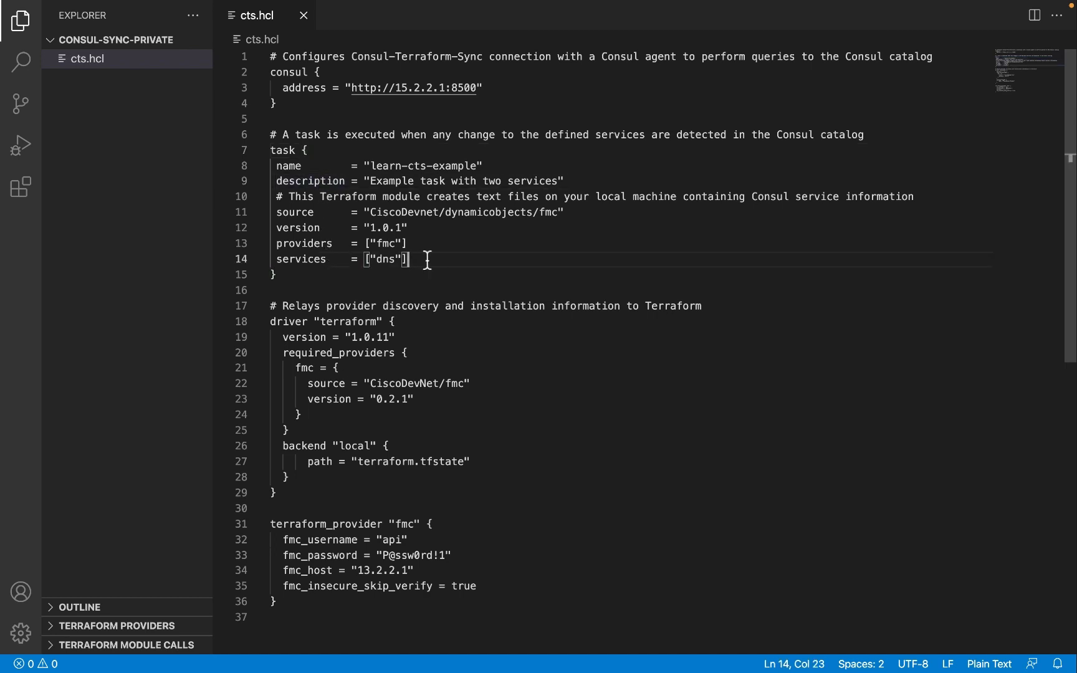
left_click(432, 245)
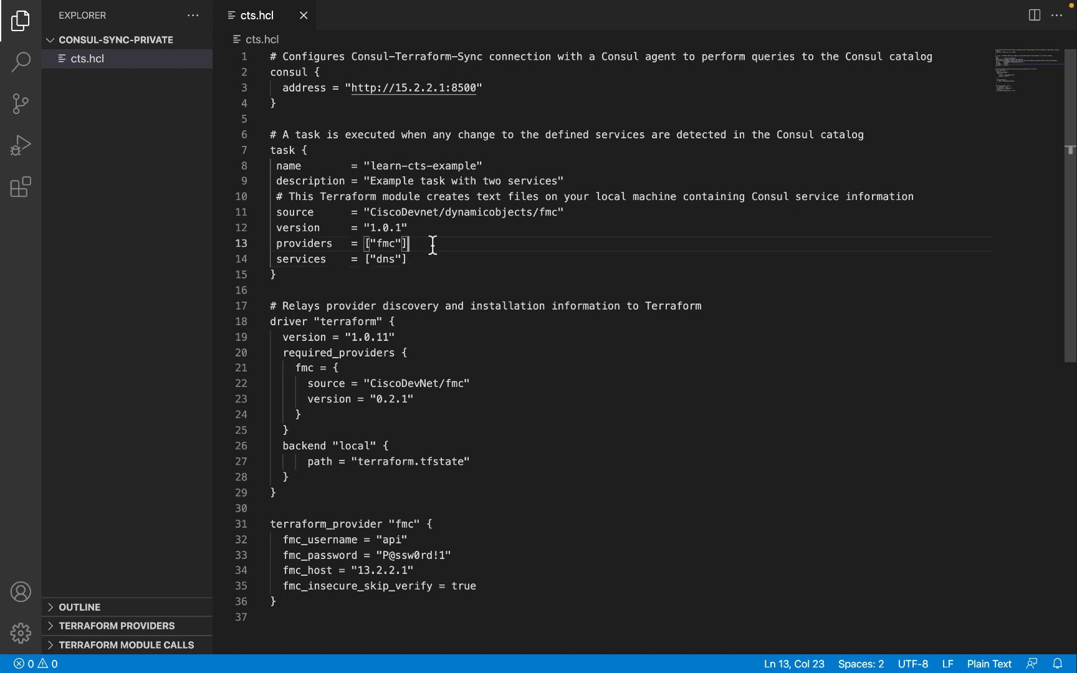
left_click(591, 211)
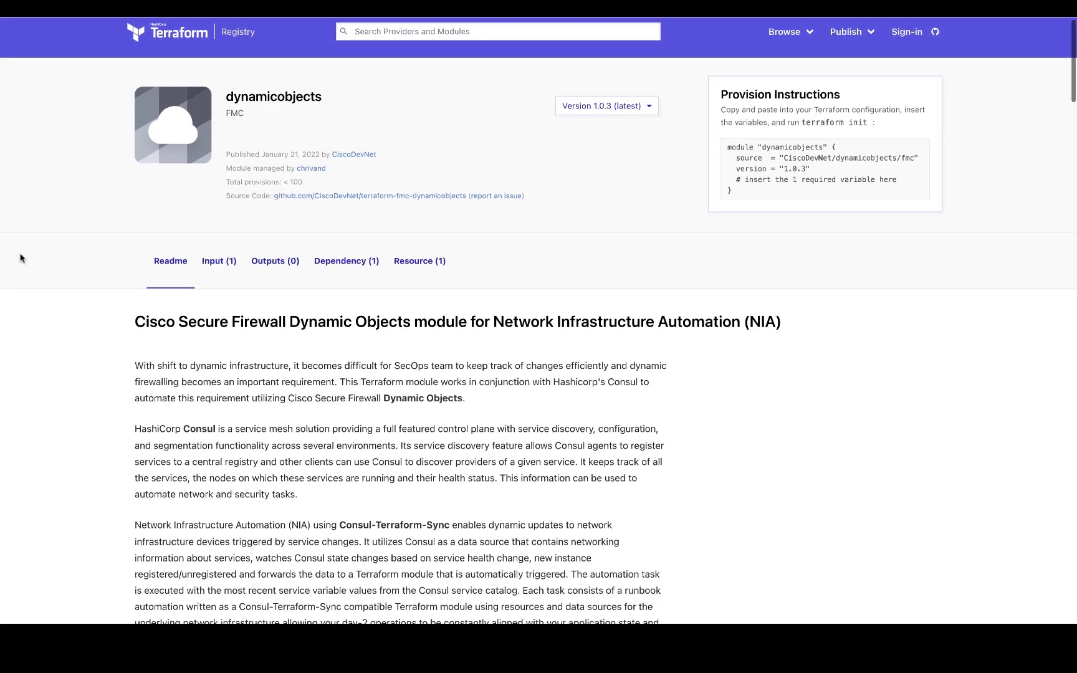
scroll(20, 258, "down", 3)
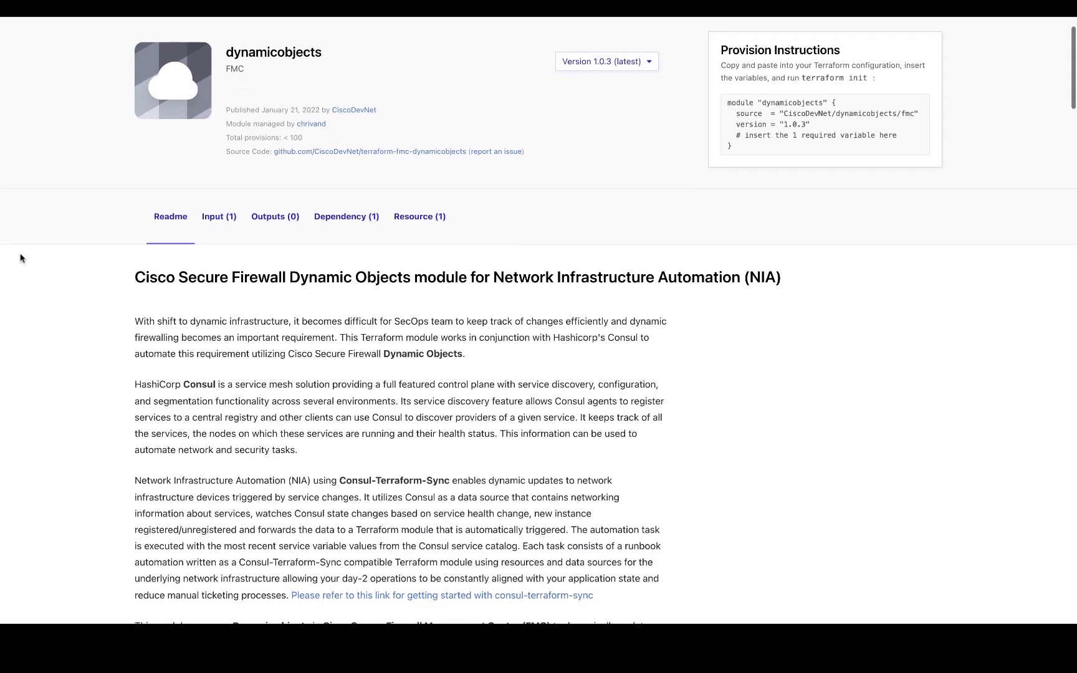
scroll(21, 258, "down", 14)
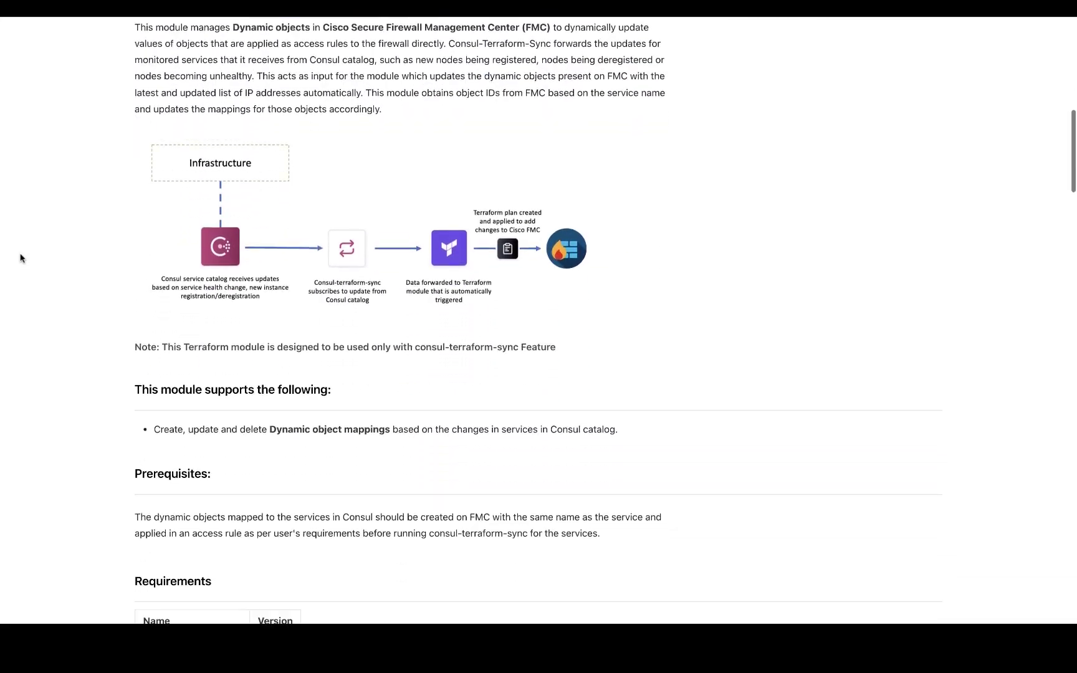
scroll(21, 258, "down", 19)
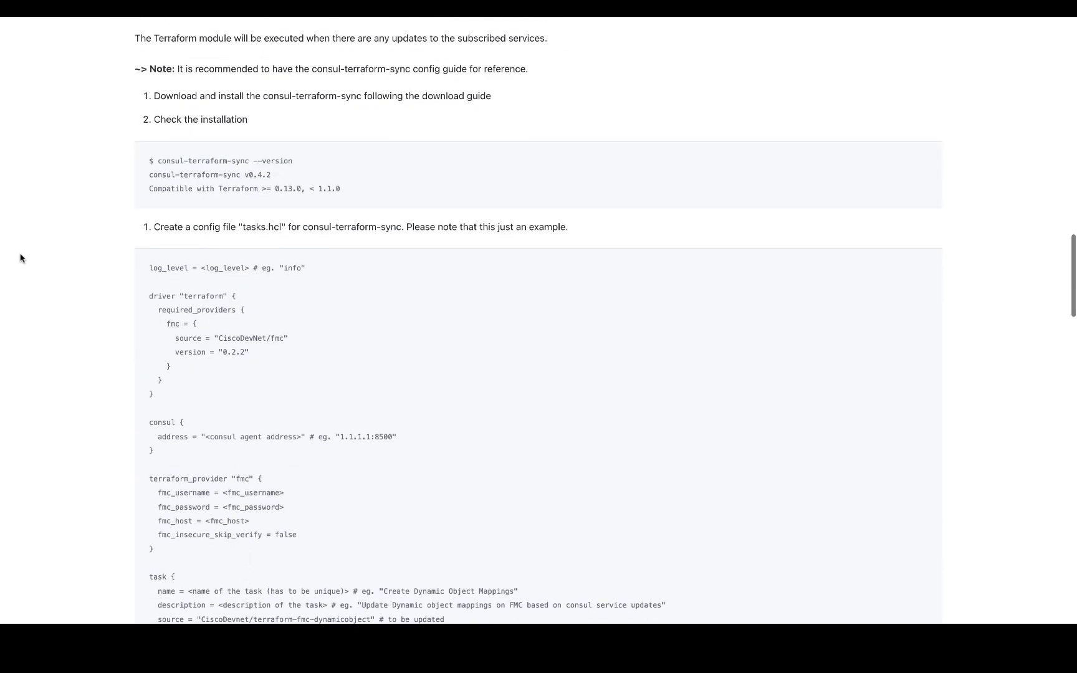
scroll(21, 258, "down", 12)
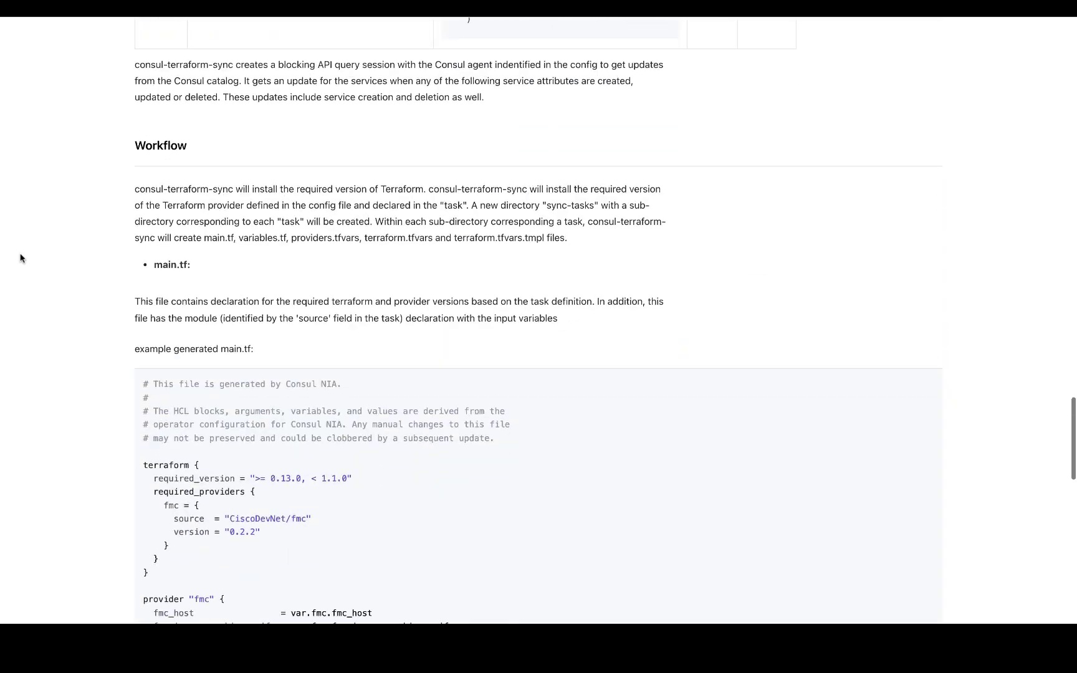
scroll(21, 258, "up", 20)
scroll(20, 258, "up", 12)
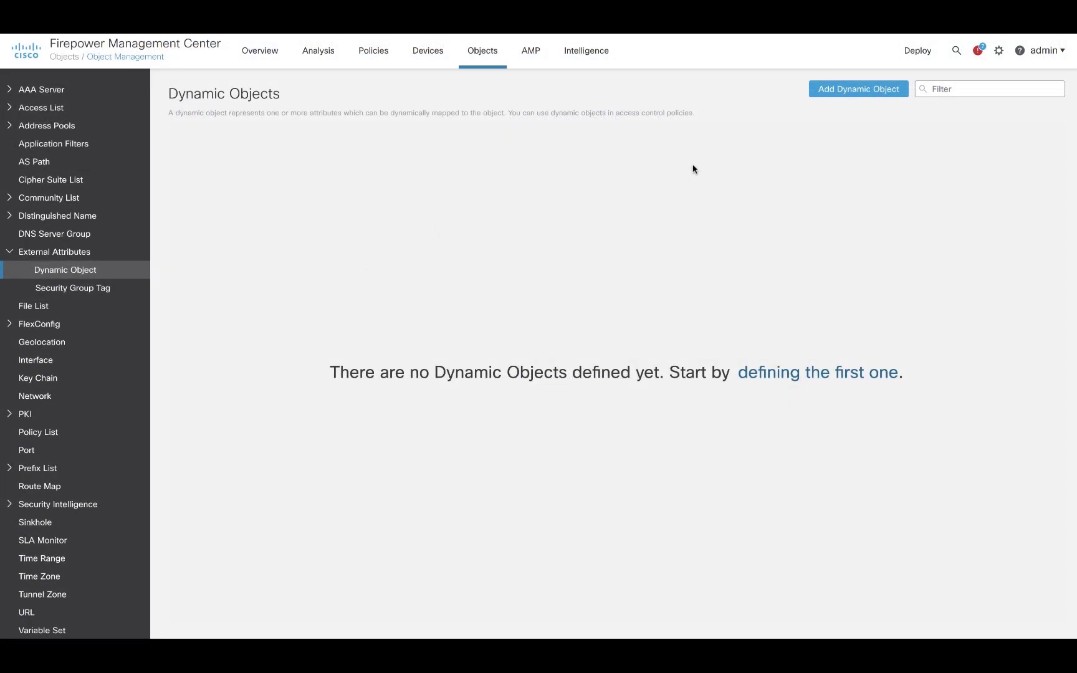
Create the IP dynamic object 'dns' and go to Policies > Access Control
left_click(847, 90)
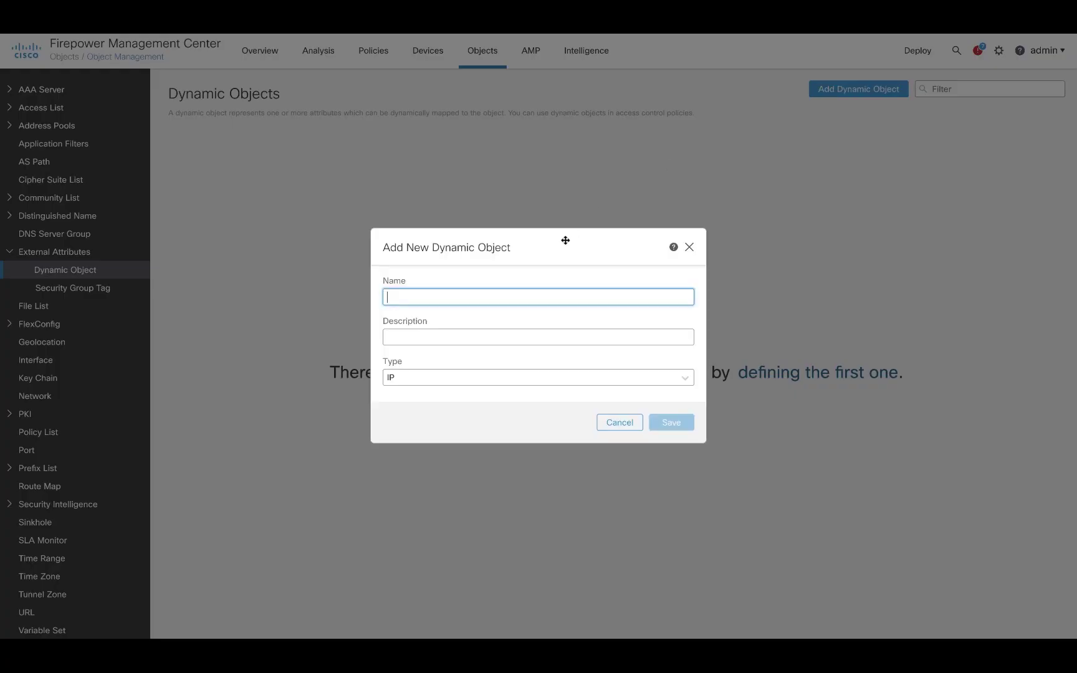
type("dns")
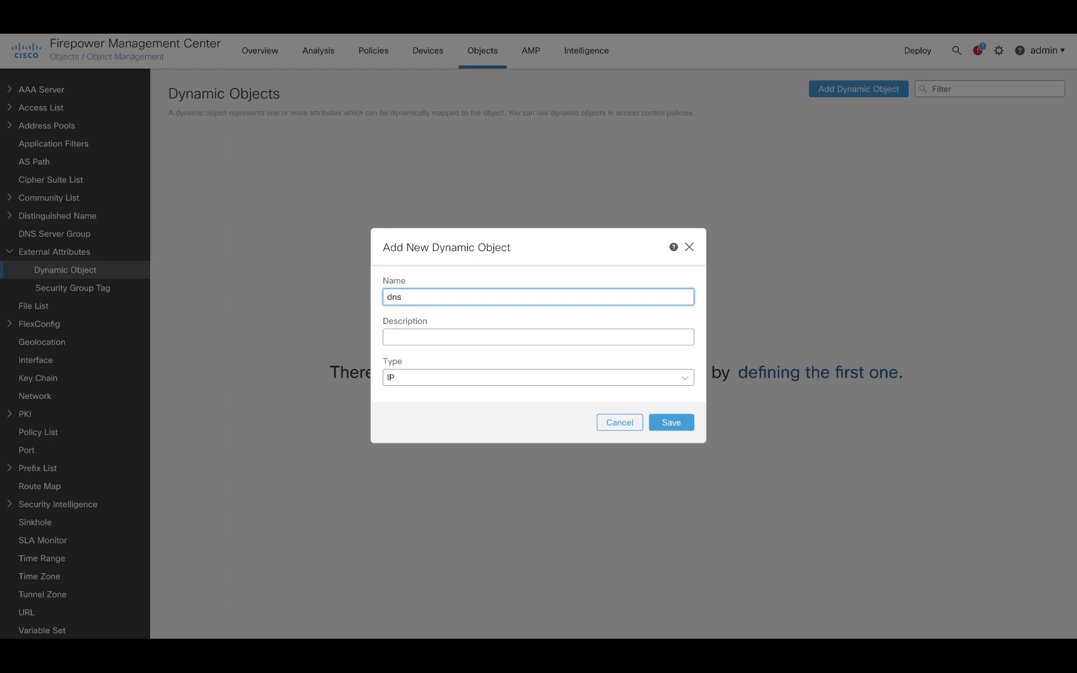
left_click(664, 422)
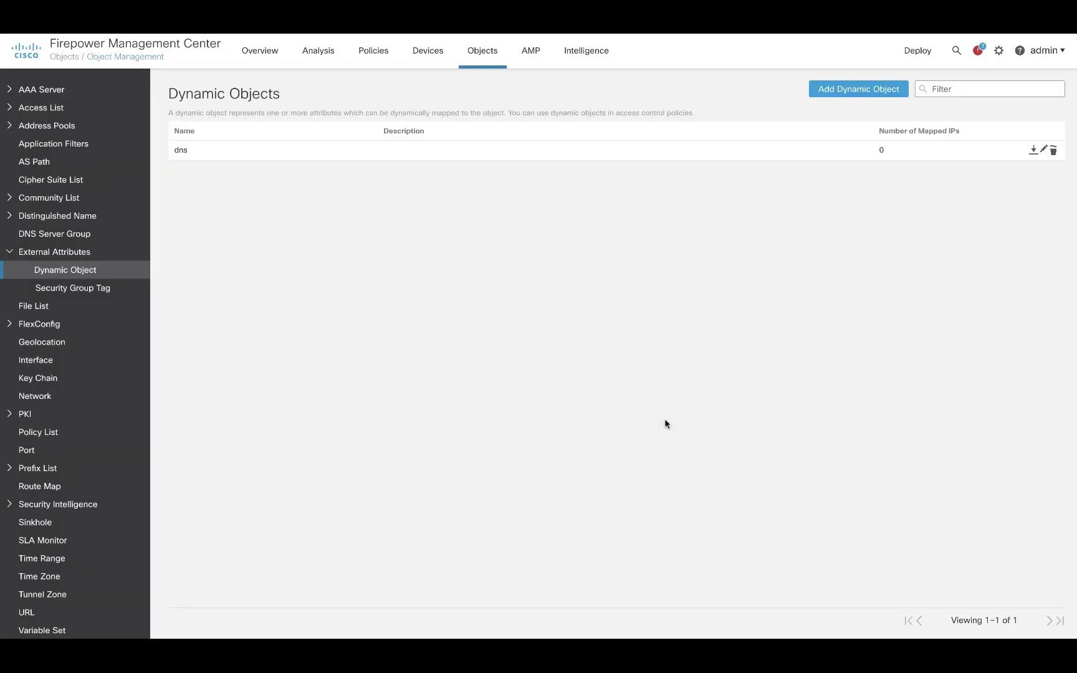
mouse_move(377, 65)
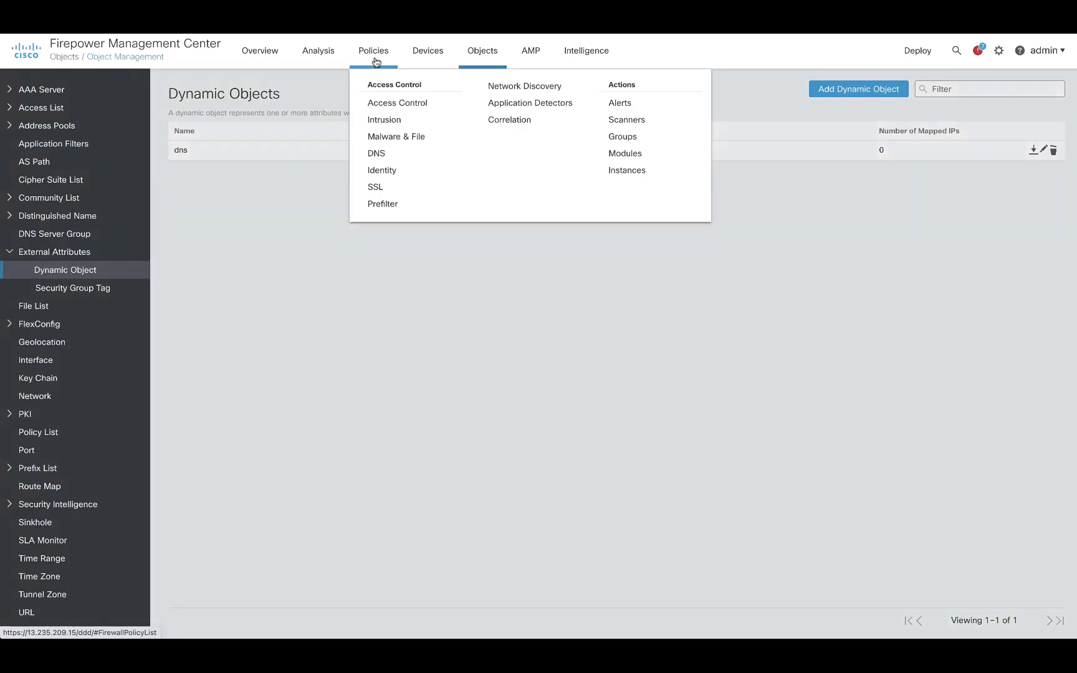
left_click(391, 106)
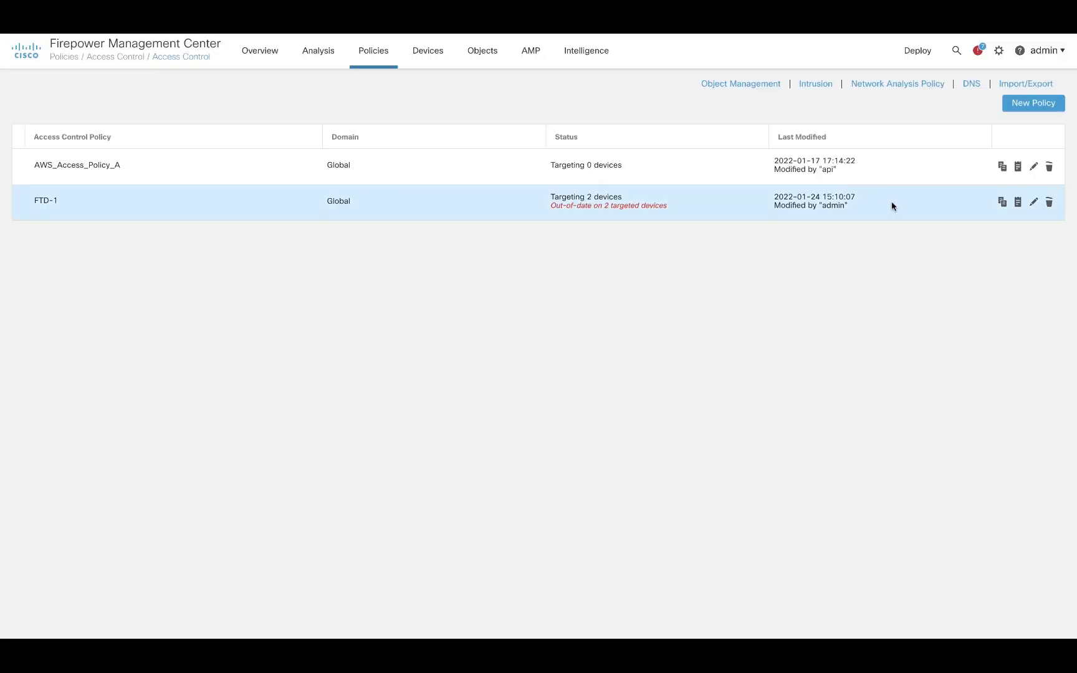
Add Allow rule 'rule-1' to FTD-1 with the dns dynamic object as source, then save the policy
left_click(1036, 204)
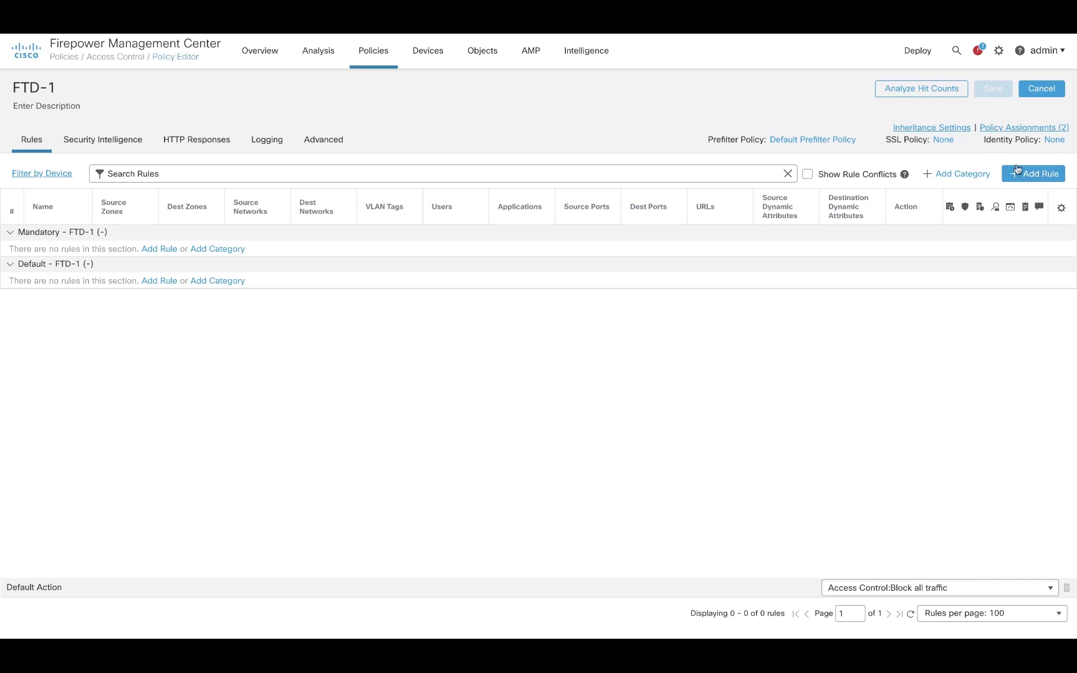
left_click(1035, 173)
type("rule-1")
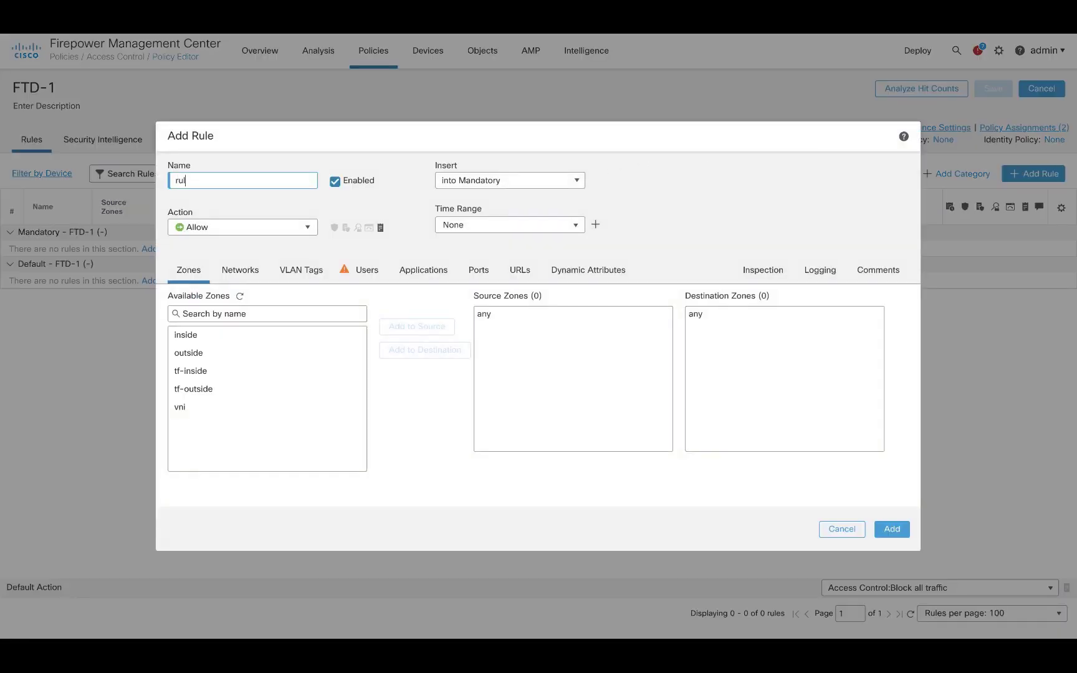
left_click(554, 271)
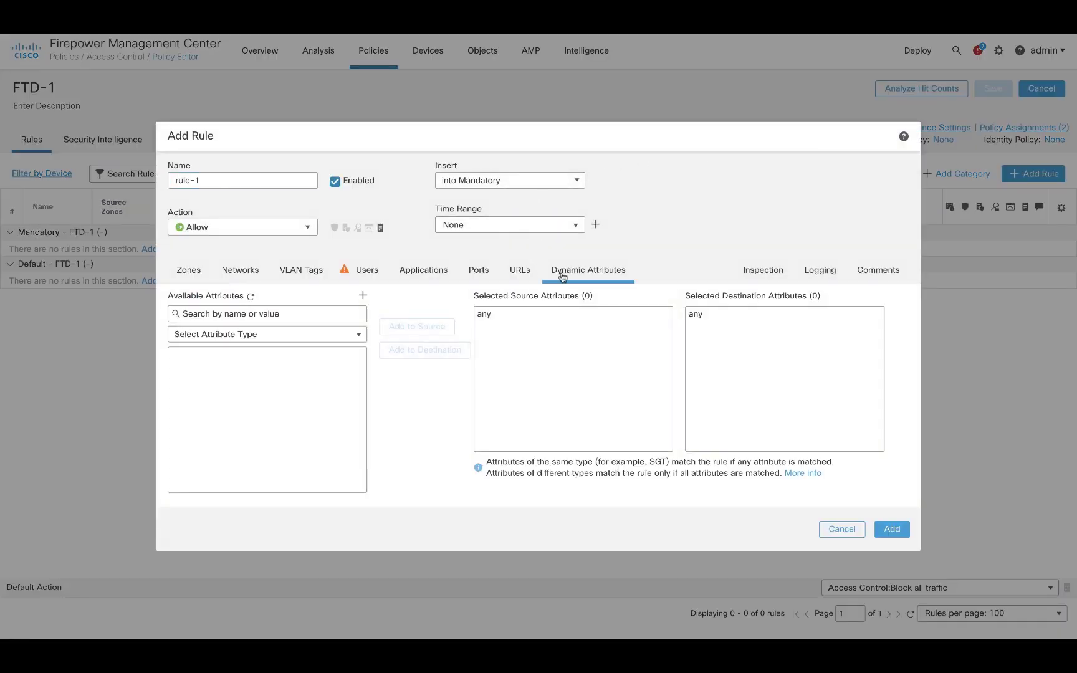
left_click(318, 341)
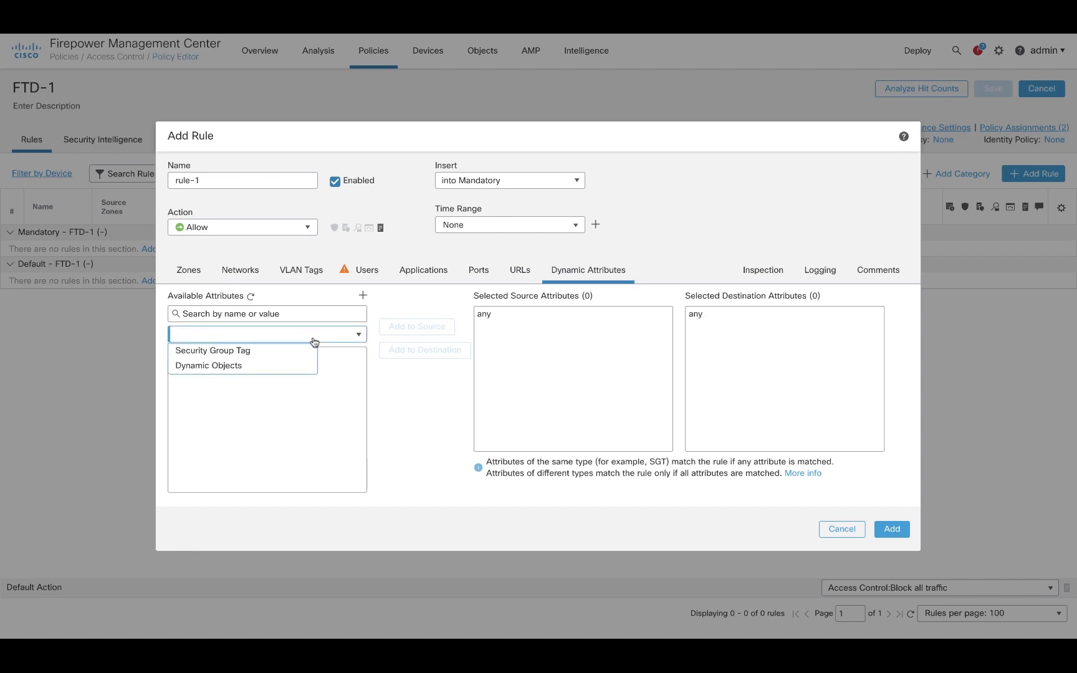
left_click(289, 365)
left_click(275, 367)
left_click(406, 327)
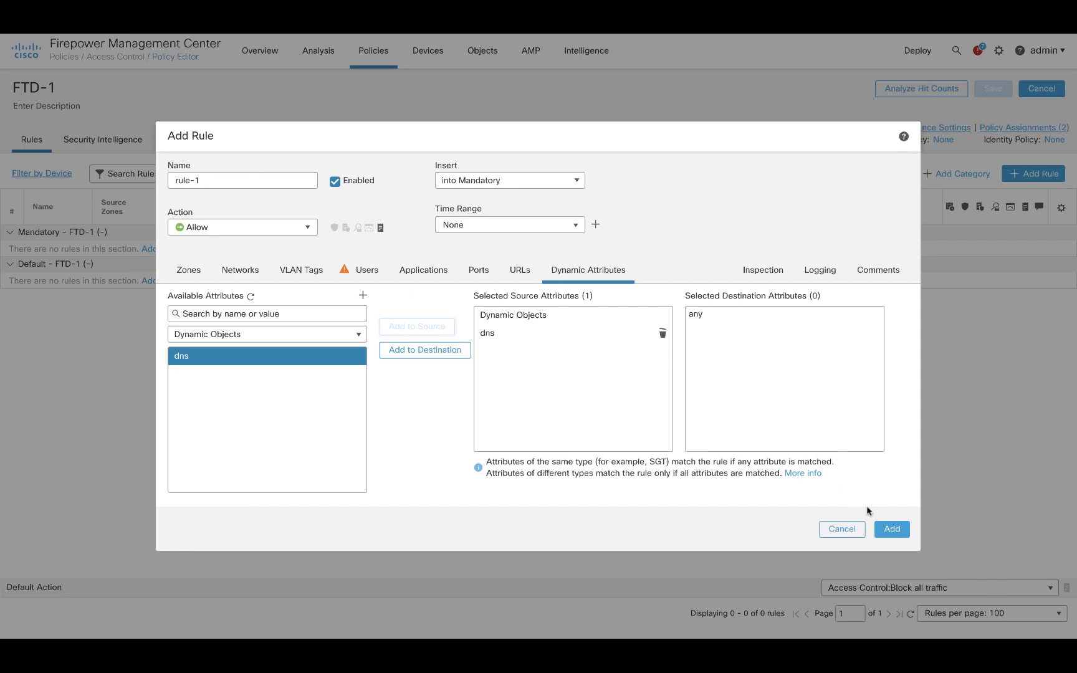
left_click(892, 529)
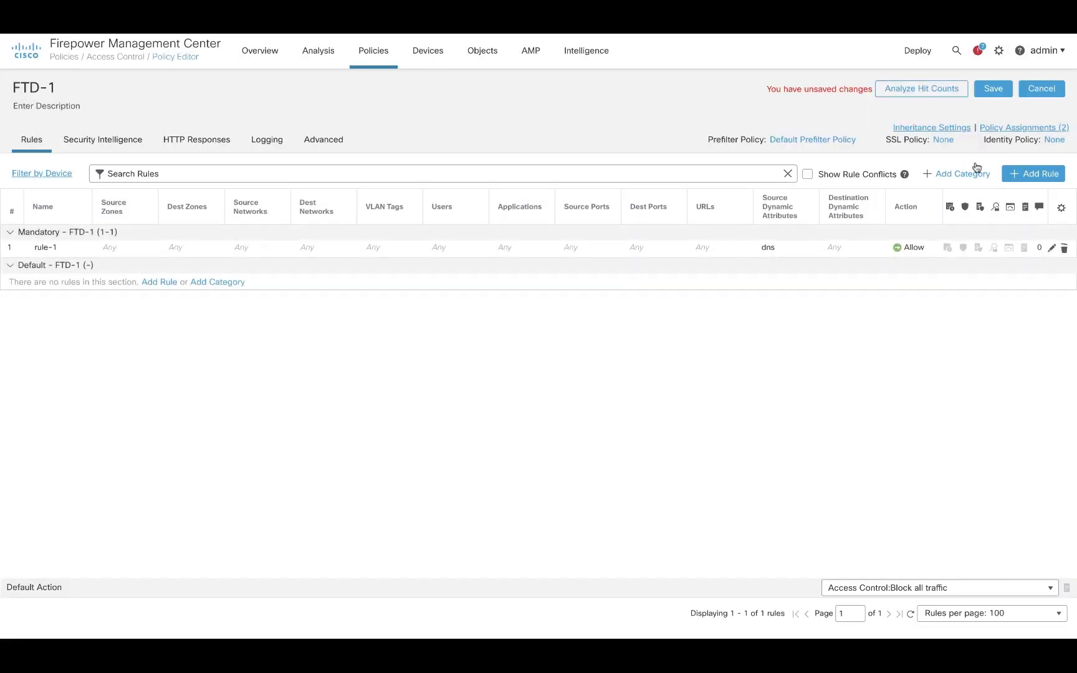
left_click(994, 94)
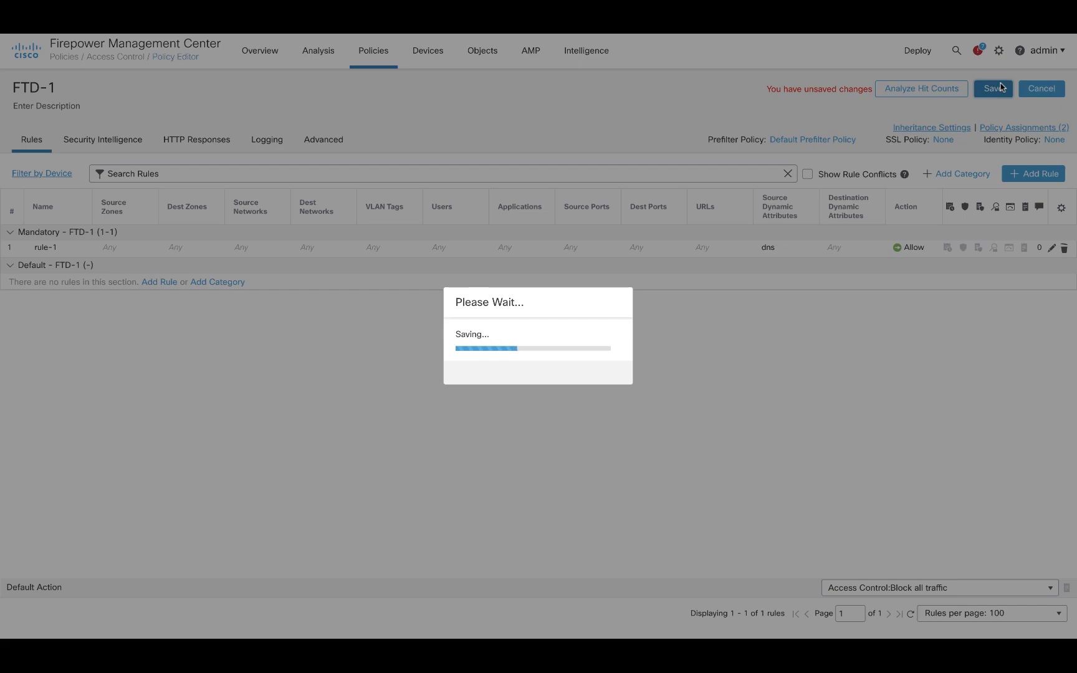
Check the consul-terraform-sync version, list files, then start it with -config-file=cts.hcl
type("consu")
type("l")
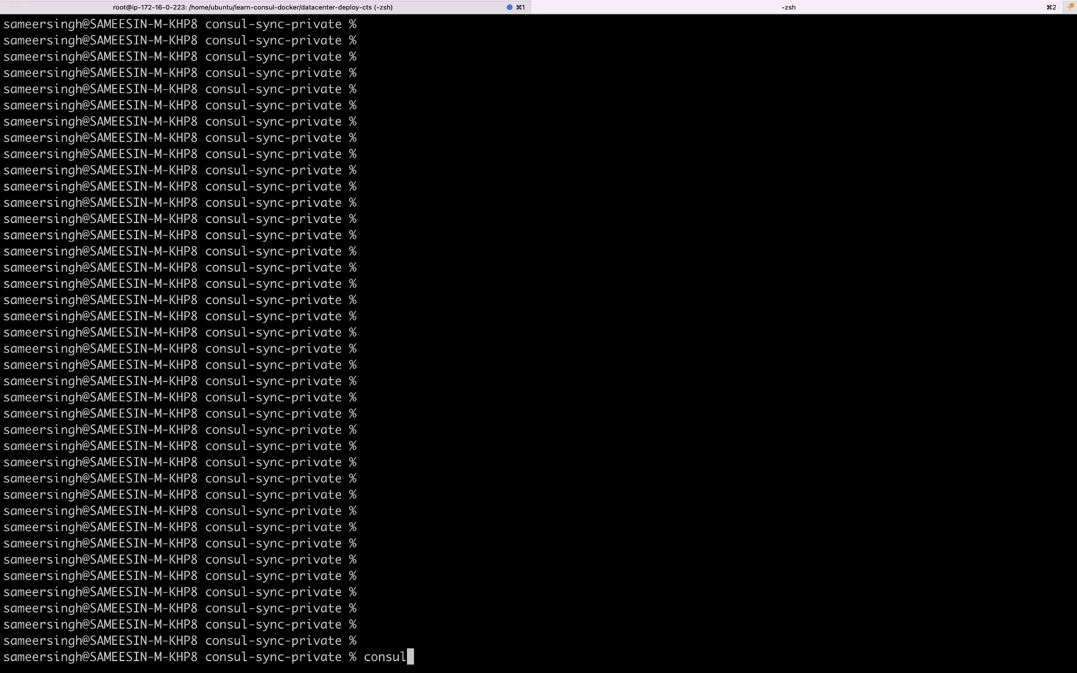
type("-terraform-sync -version")
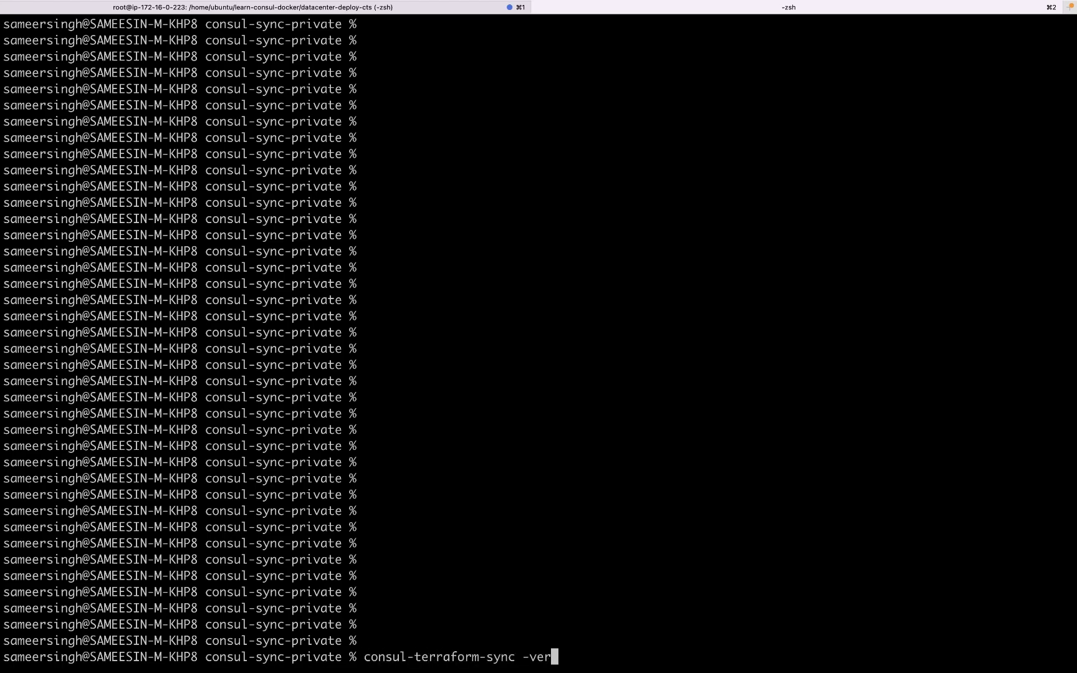
key("Return")
key("Return")
key("Return")
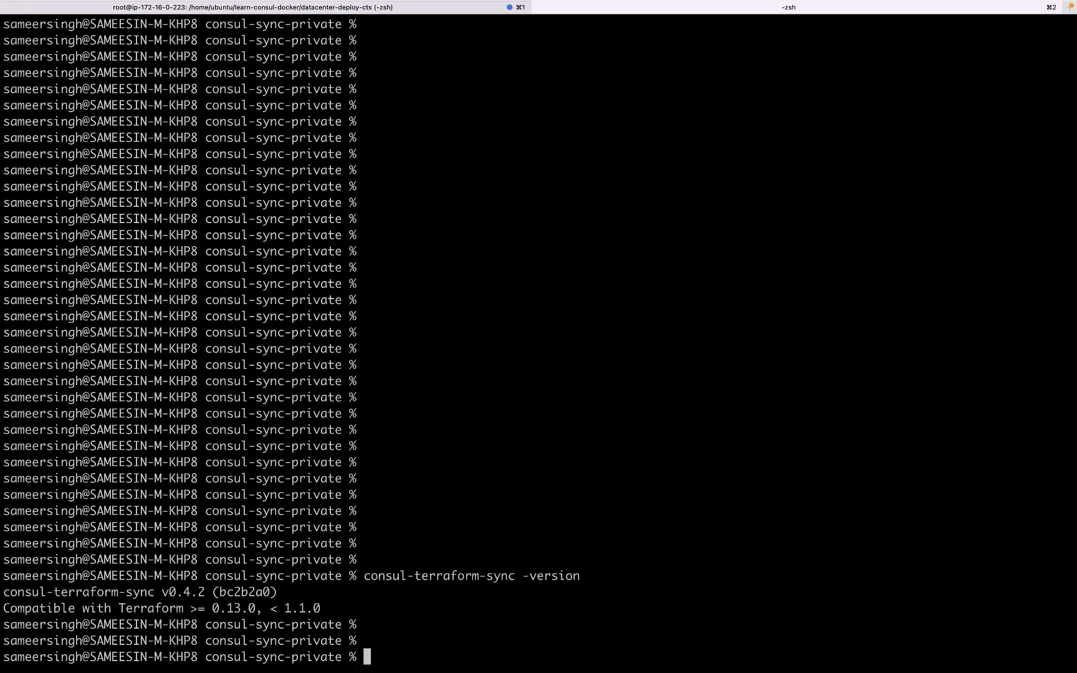
type("ls")
key("Return")
key("Up")
key("BackSpace")
key("BackSpace")
key("BackSpace")
key("BackSpace")
key("BackSpace")
key("BackSpace")
key("BackSpace")
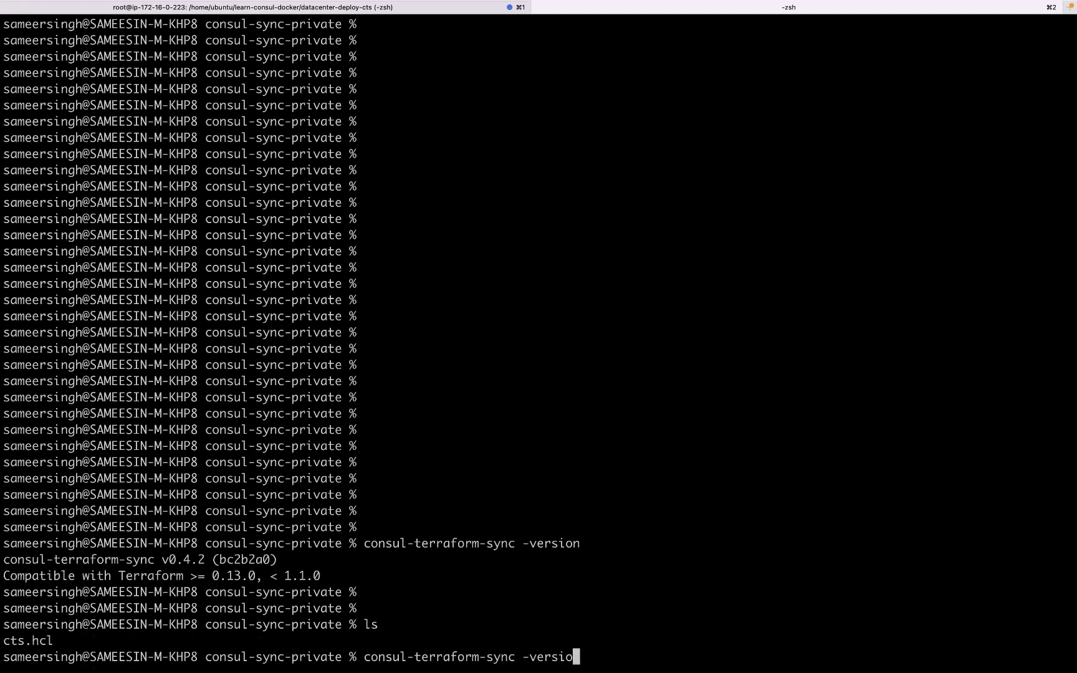
type("config-file=")
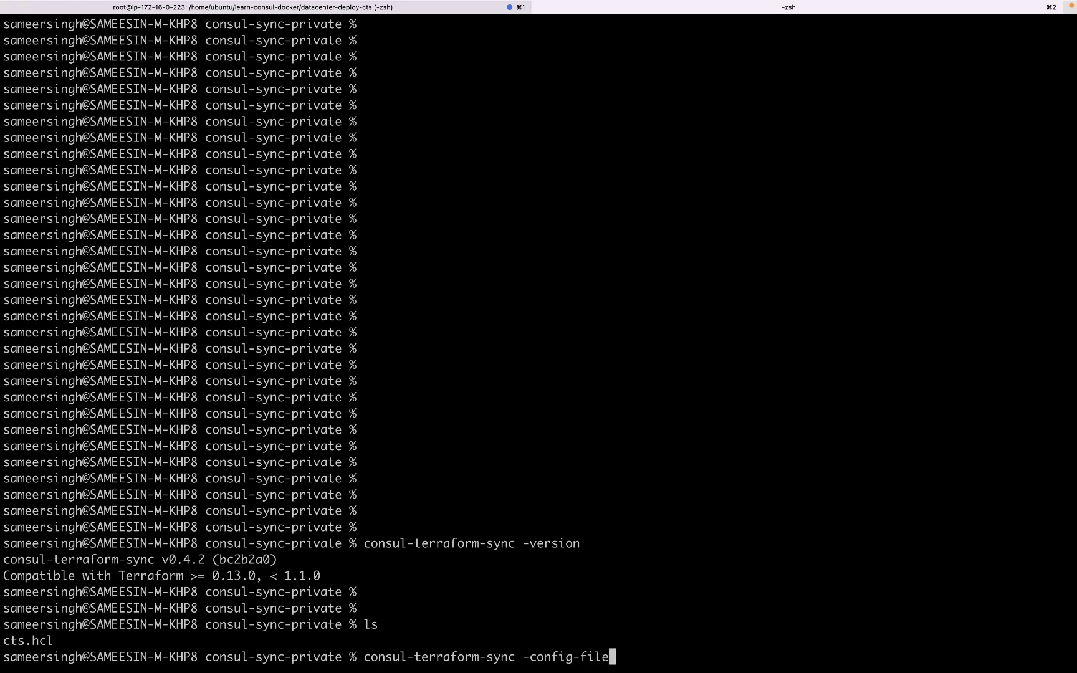
type("cts.hcl")
key("Return")
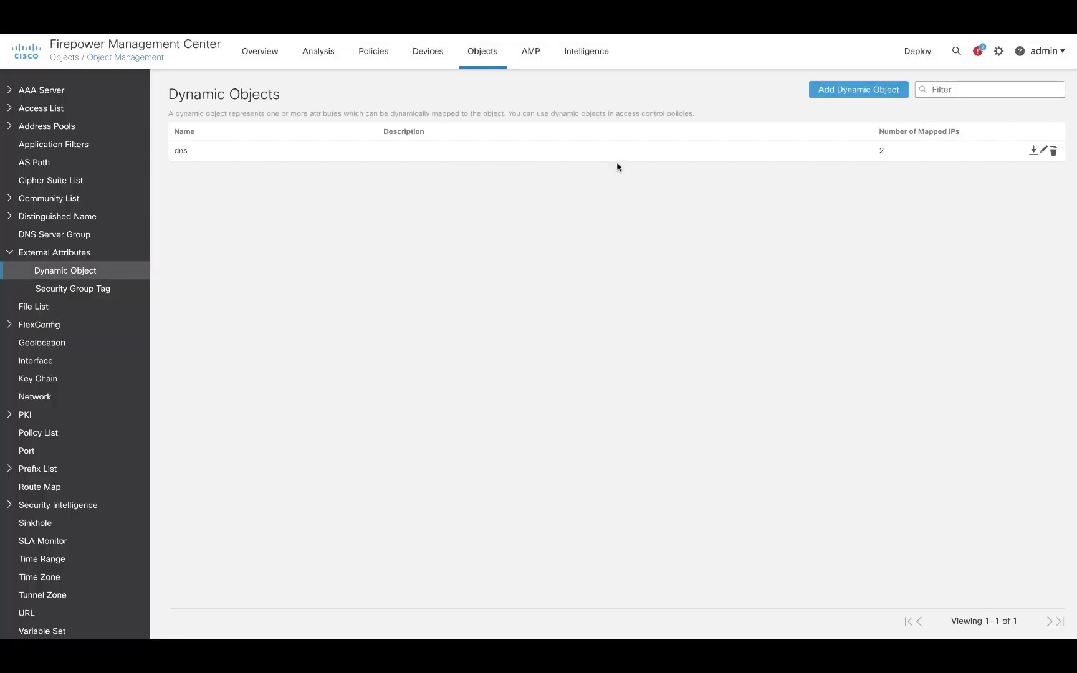
Download the dns object's two IP mappings as dns-mappings.txt
left_click(1035, 152)
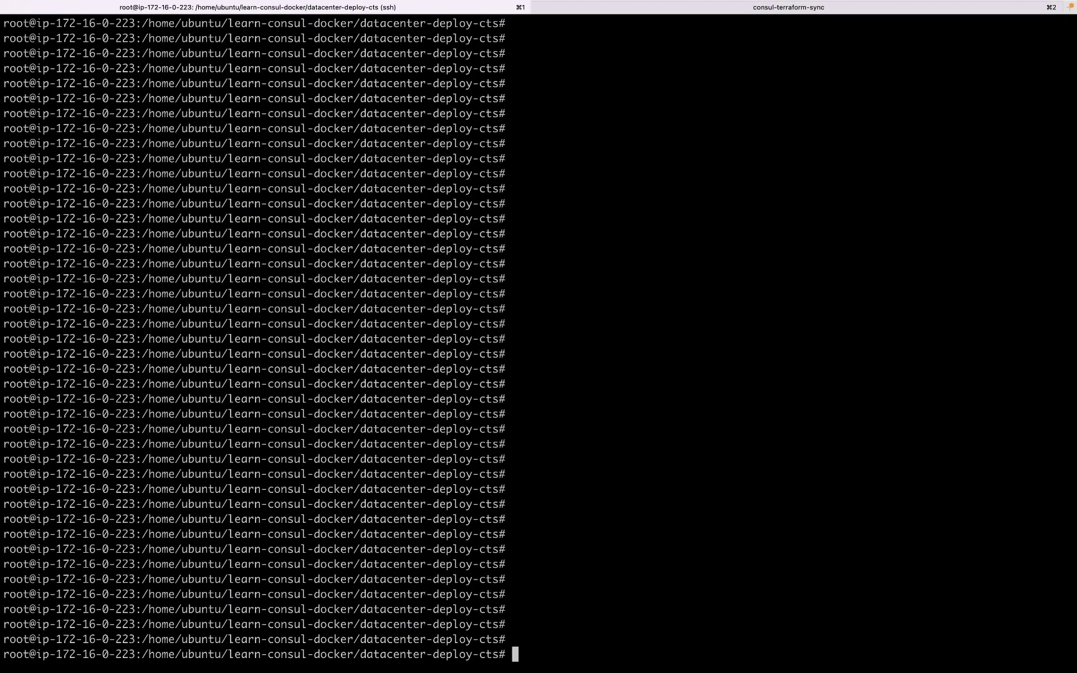
List the deployment folder and start consul-client-2 with docker-compose -f docker-compose-2.yml up -d
type("ls -l")
key("Return")
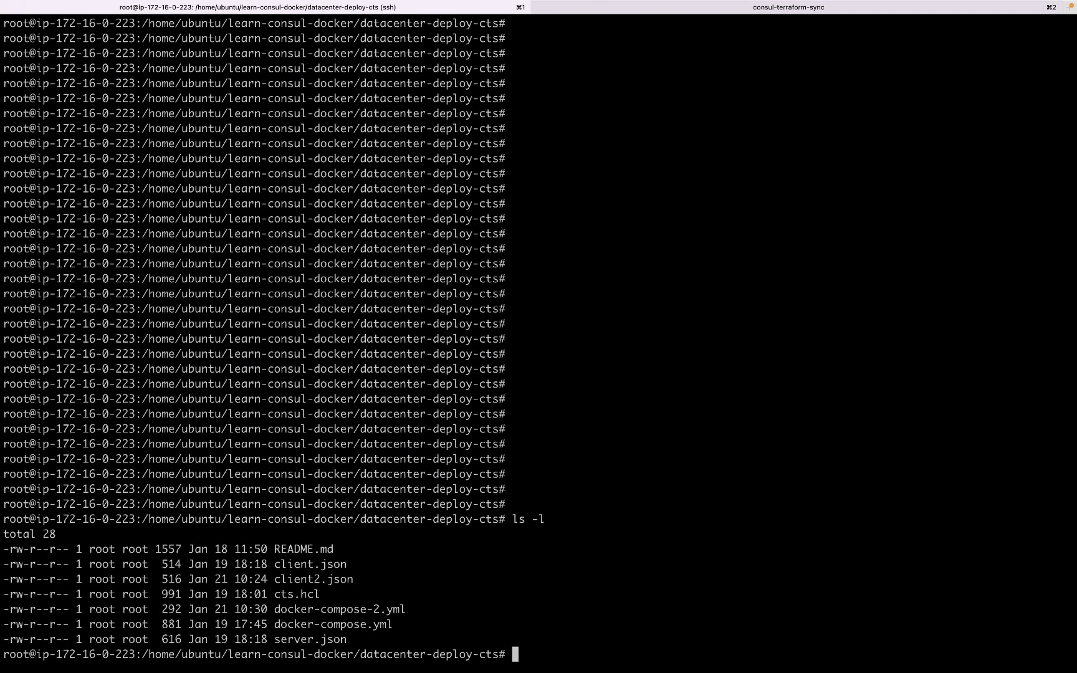
type("docker-compose -f docker-compose-2.yml up -d")
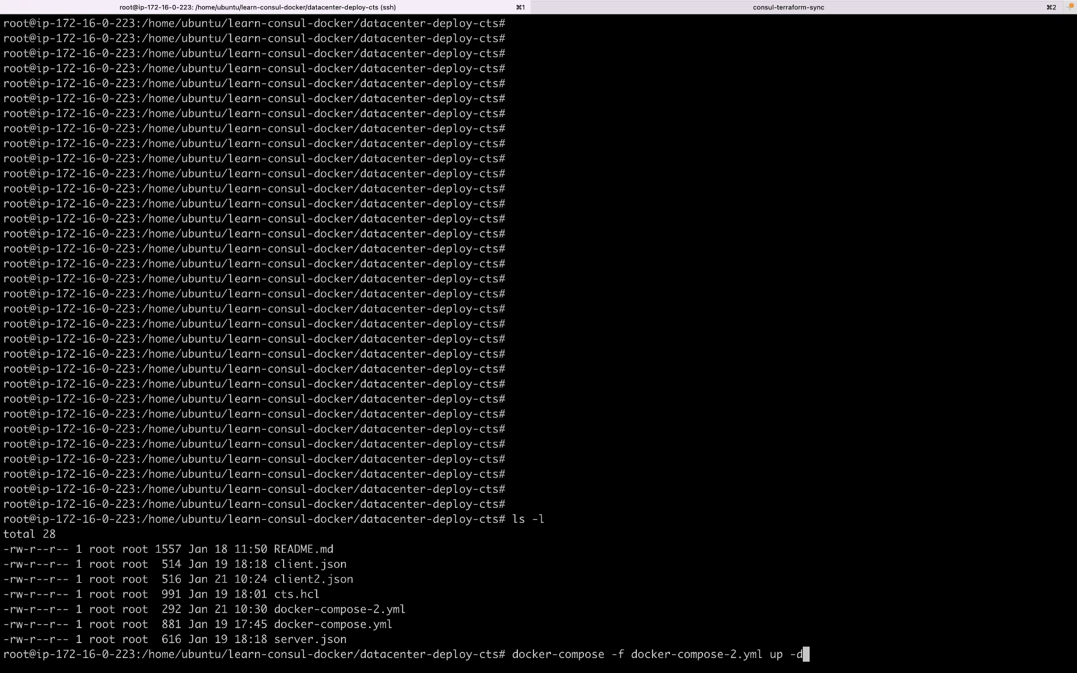
key("Return")
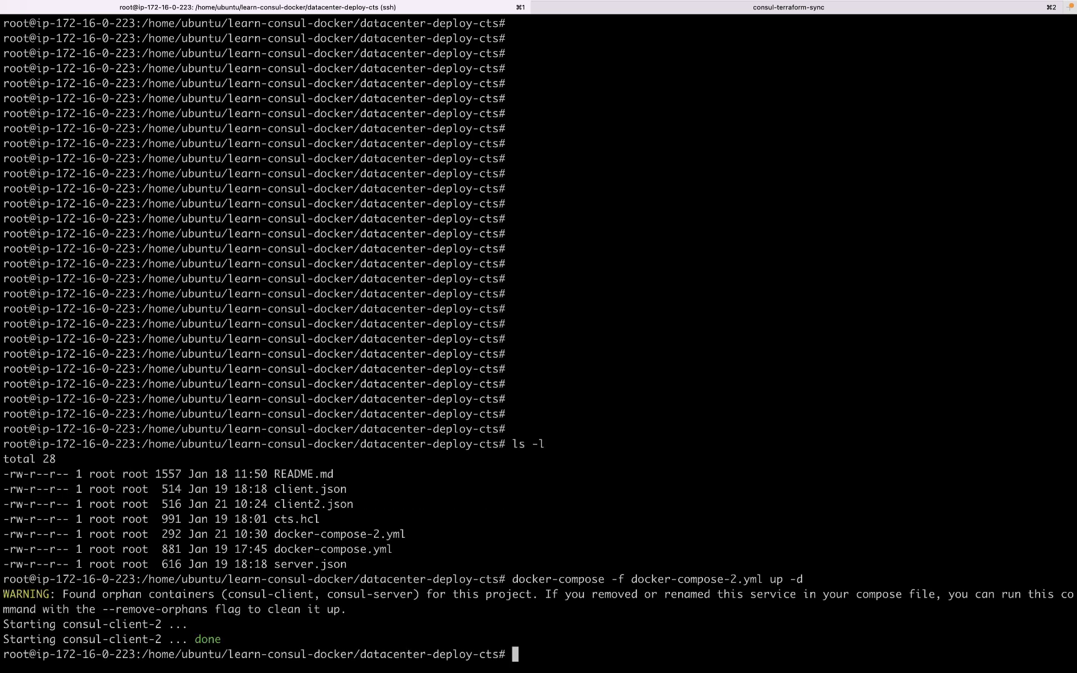
Run docker ps to confirm three Consul containers, including consul-client-2, are running
key("Return")
key("Return")
type("docker p")
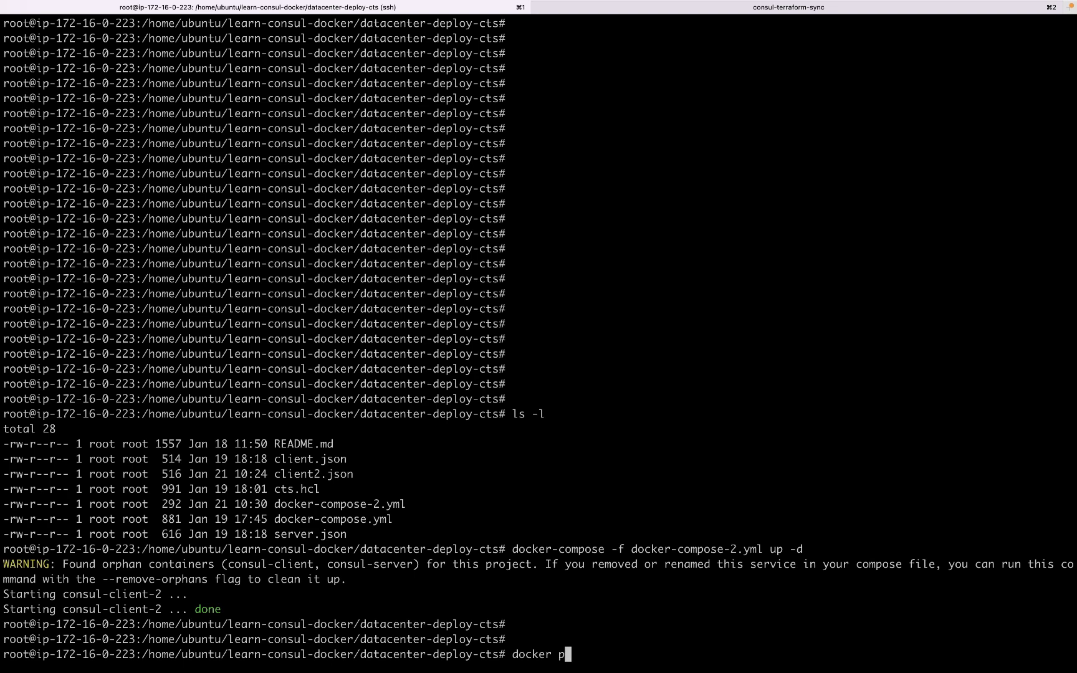
type("s")
key("Return")
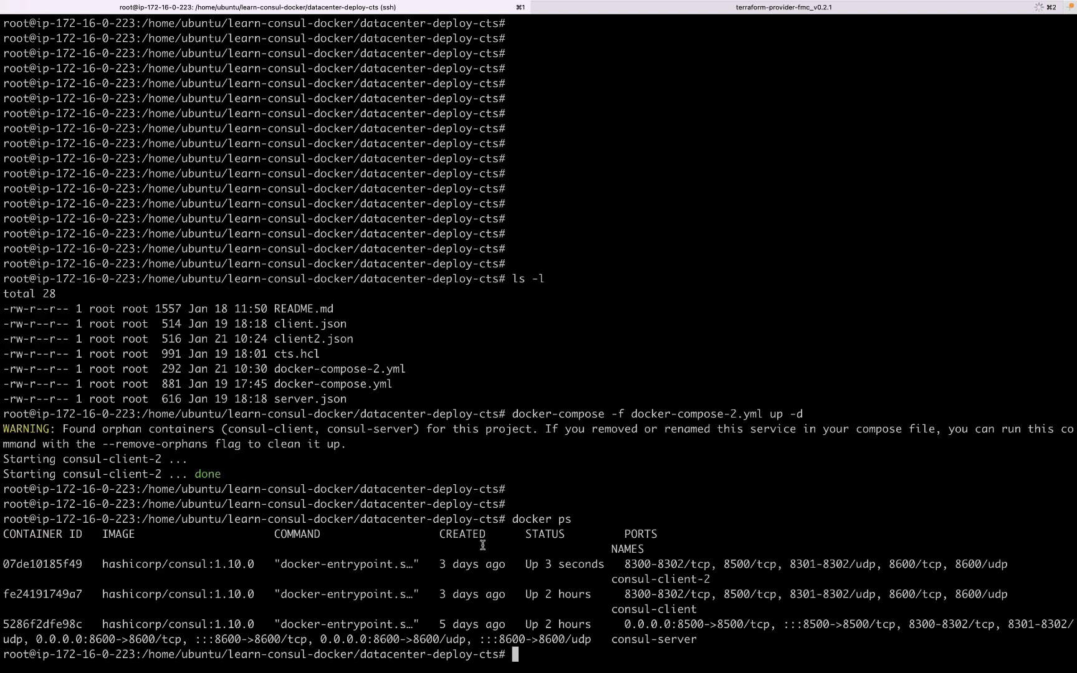
Open the dns service's new consul-client-2 instance to view its passing health checks
double_click(46, 564)
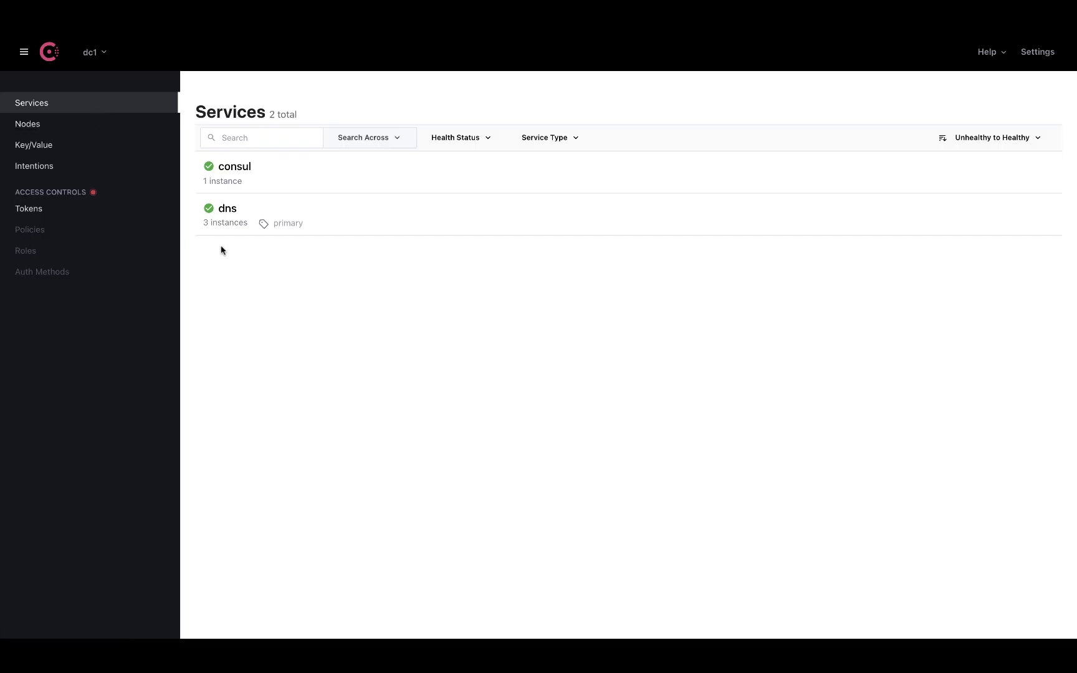
left_click(226, 223)
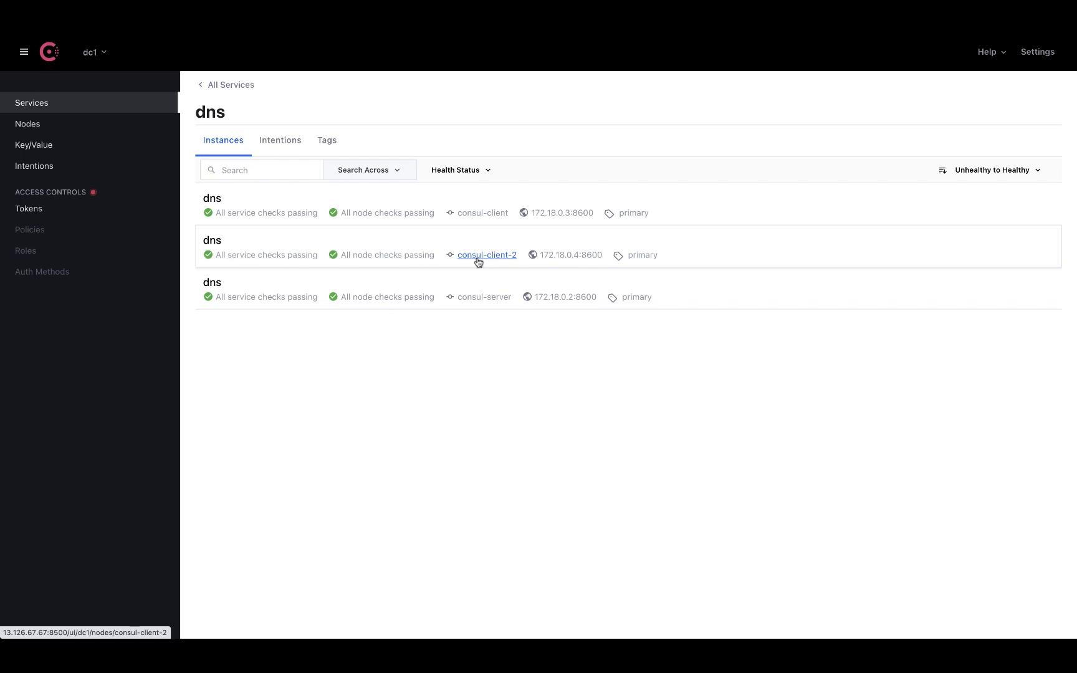
left_click(455, 245)
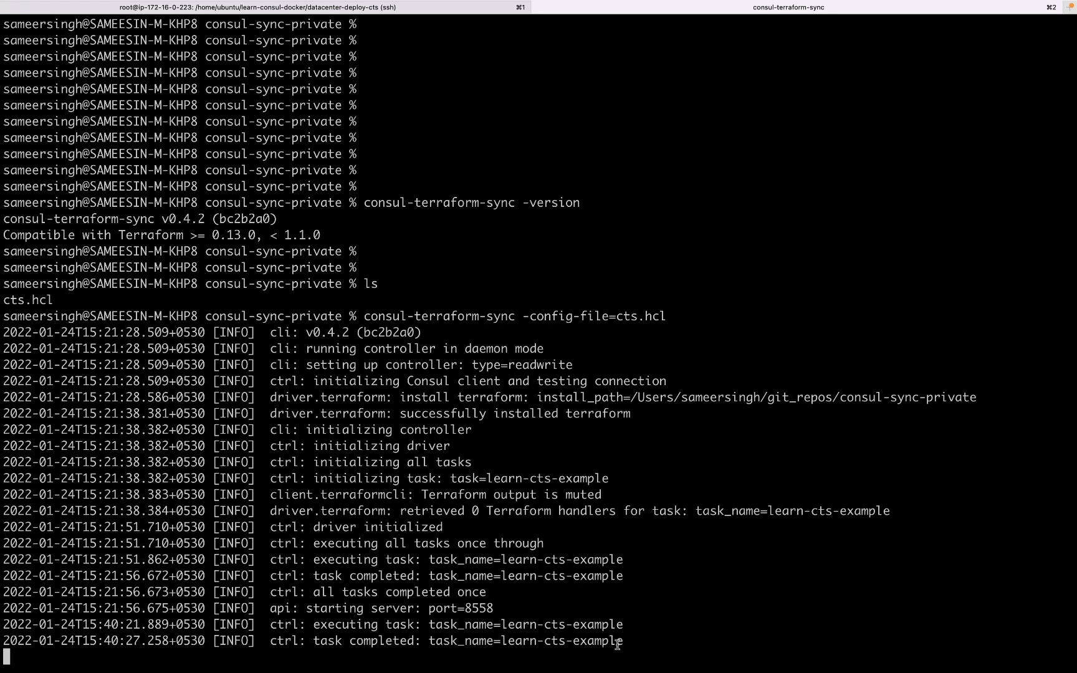
left_click_drag(631, 642, 270, 629)
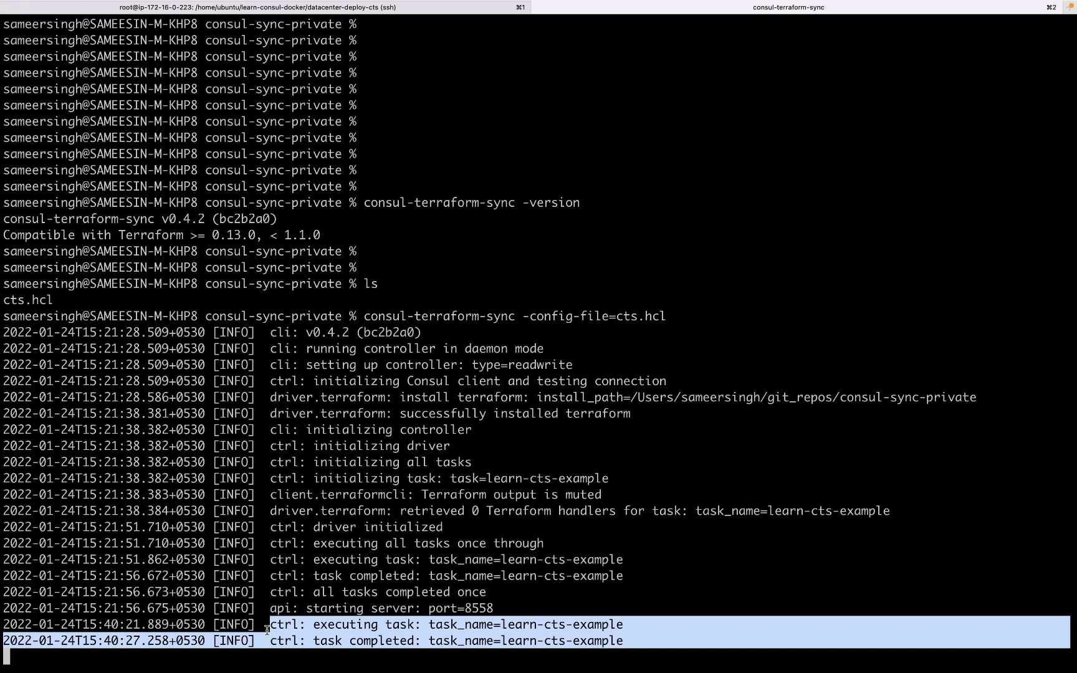
left_click(648, 650)
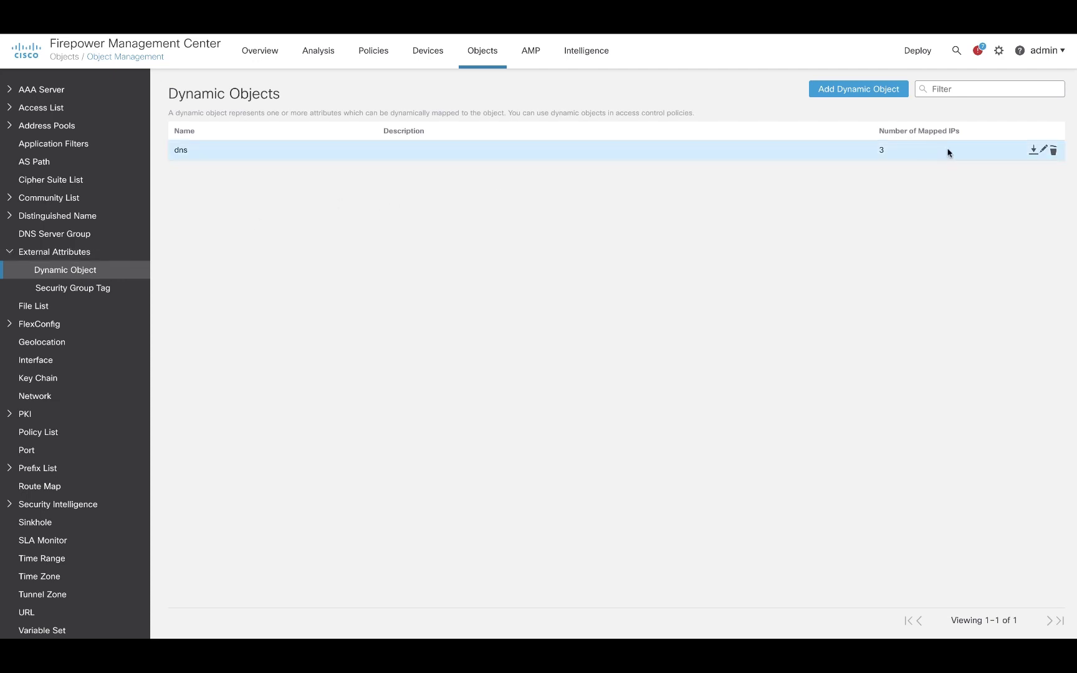
Download the dns object's mappings and open dns-mappings (1).txt listing 172.18.0.2, .3 and .4
left_click(1033, 150)
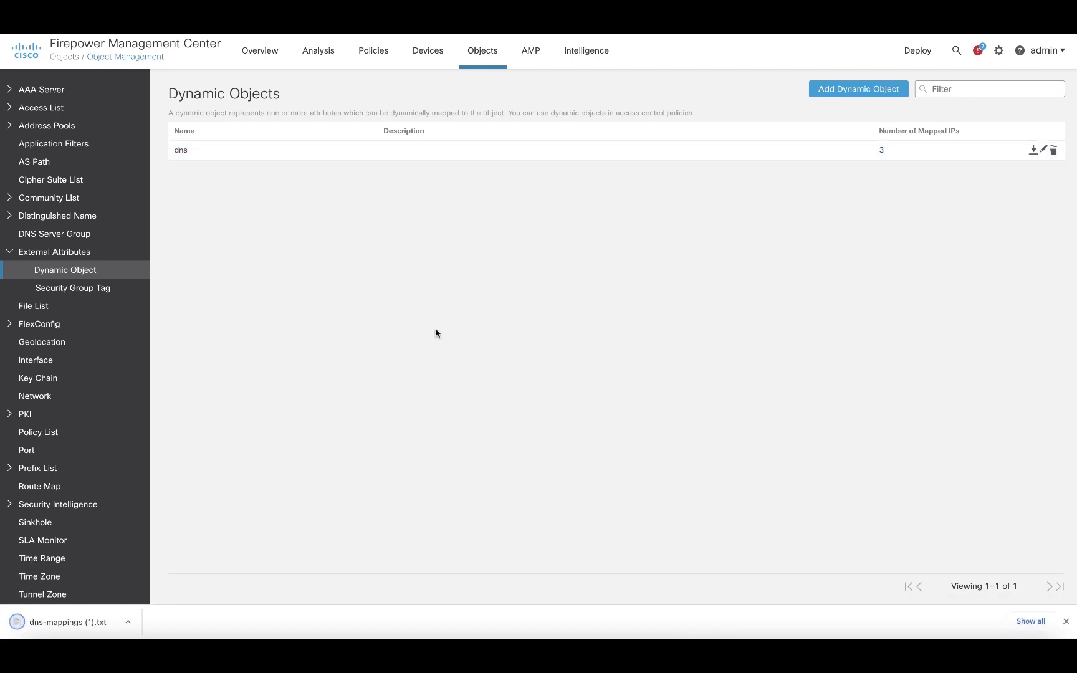
left_click(80, 624)
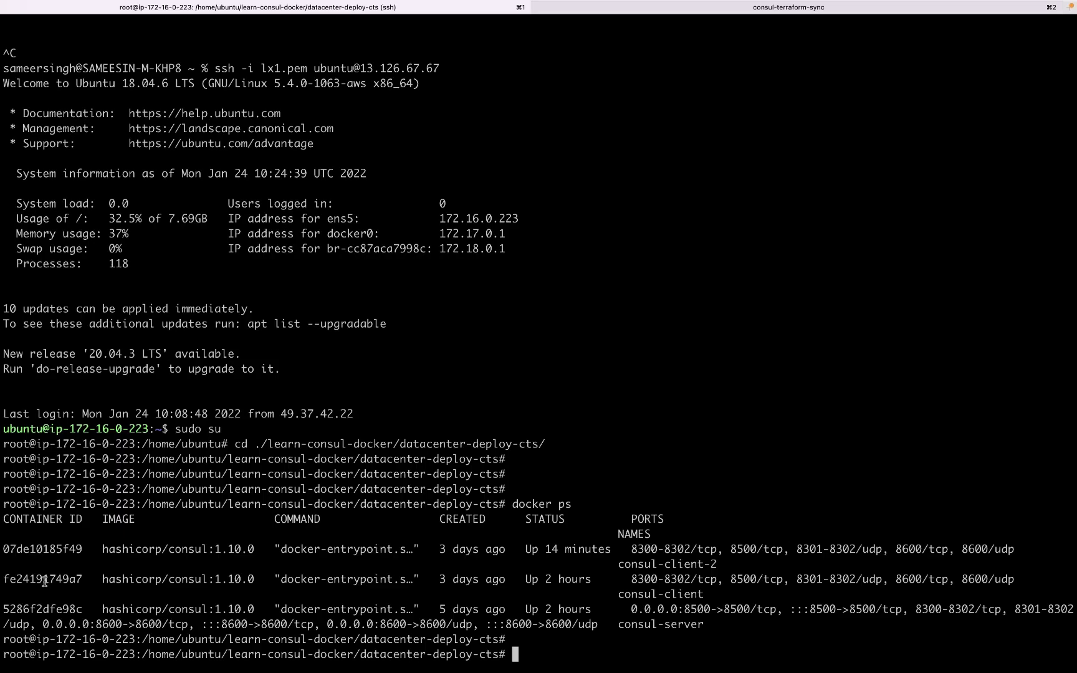
Stop consul-client container fe24191749a7 and confirm only consul-client-2 and consul-server remain running
double_click(45, 581)
key("super+c")
type("docker stop")
key("super+v")
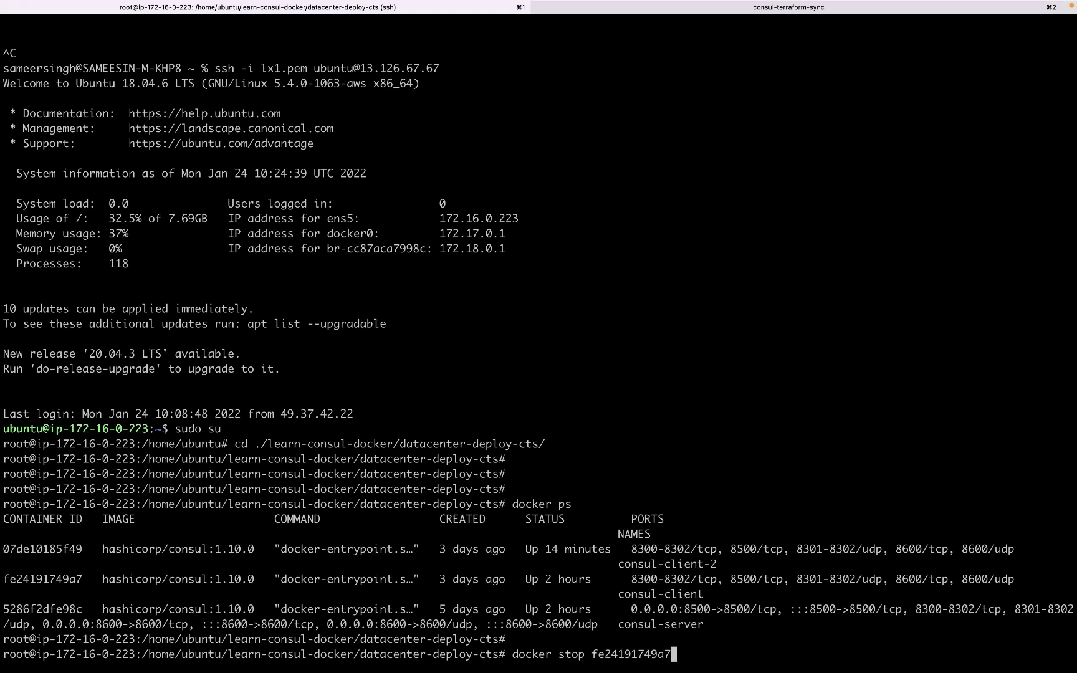
key("Return")
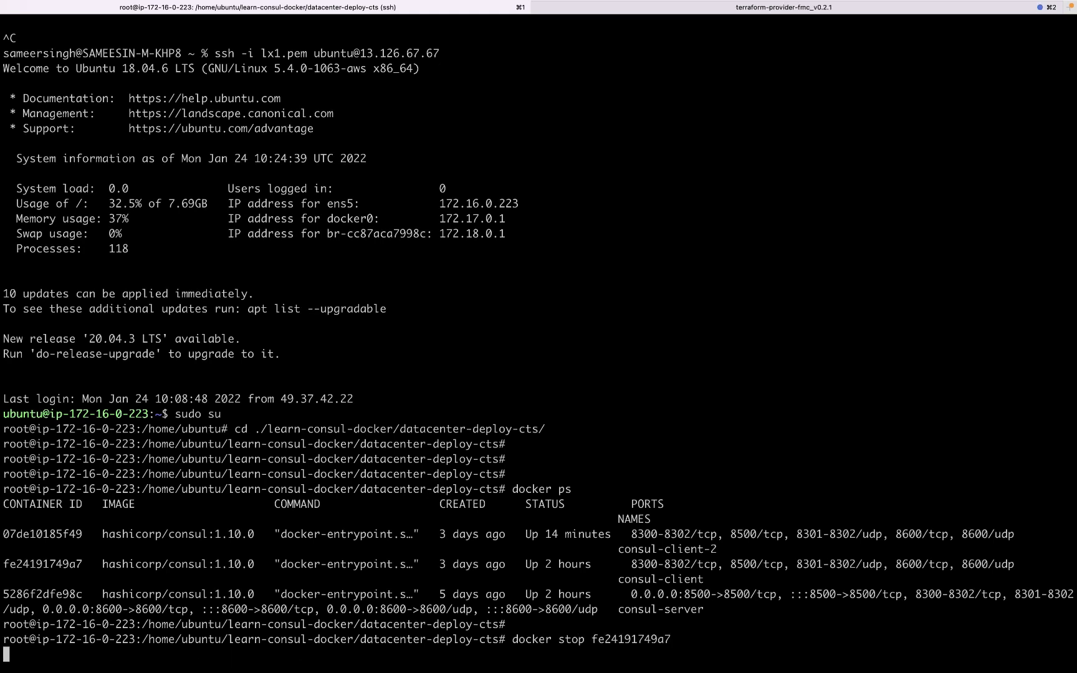
type("docker ps")
key("Return")
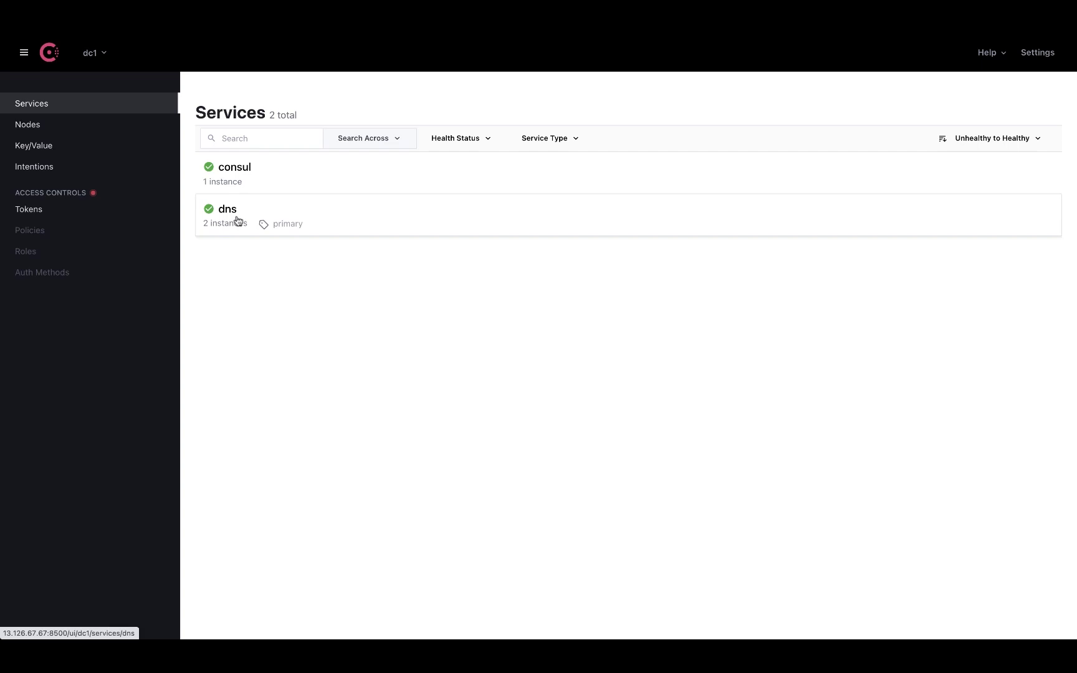
Open the dns service to see its two instances at 172.18.0.4:8600 and 172.18.0.2:8600
left_click(237, 221)
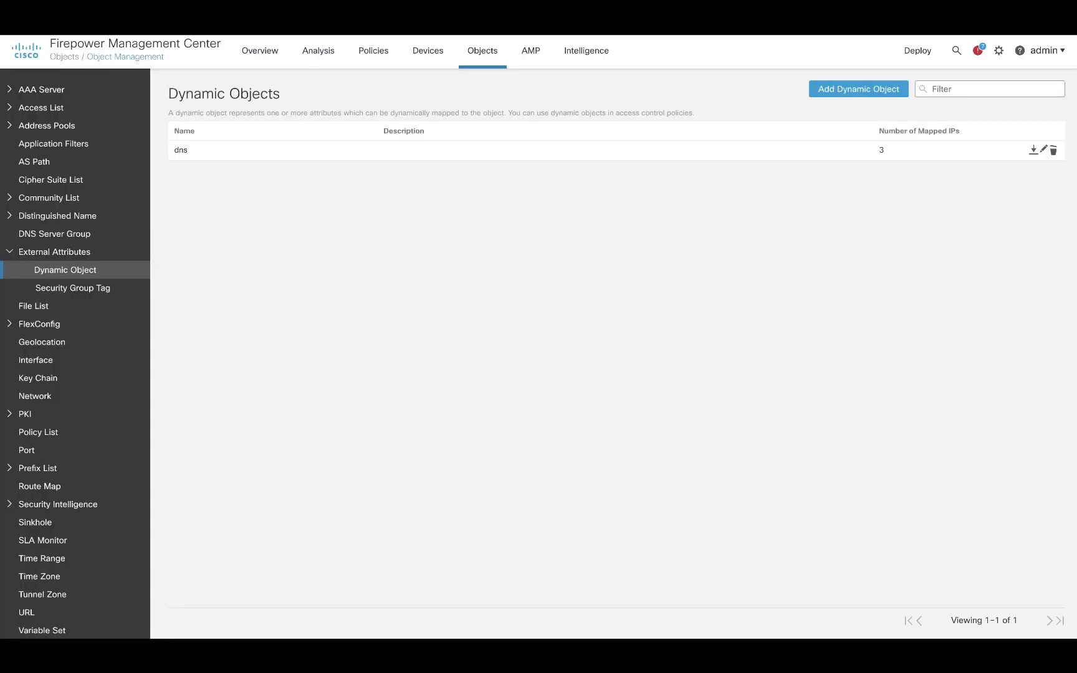
Reload the Dynamic Objects list so the dns object shows 2 mapped IPs
left_click(108, 267)
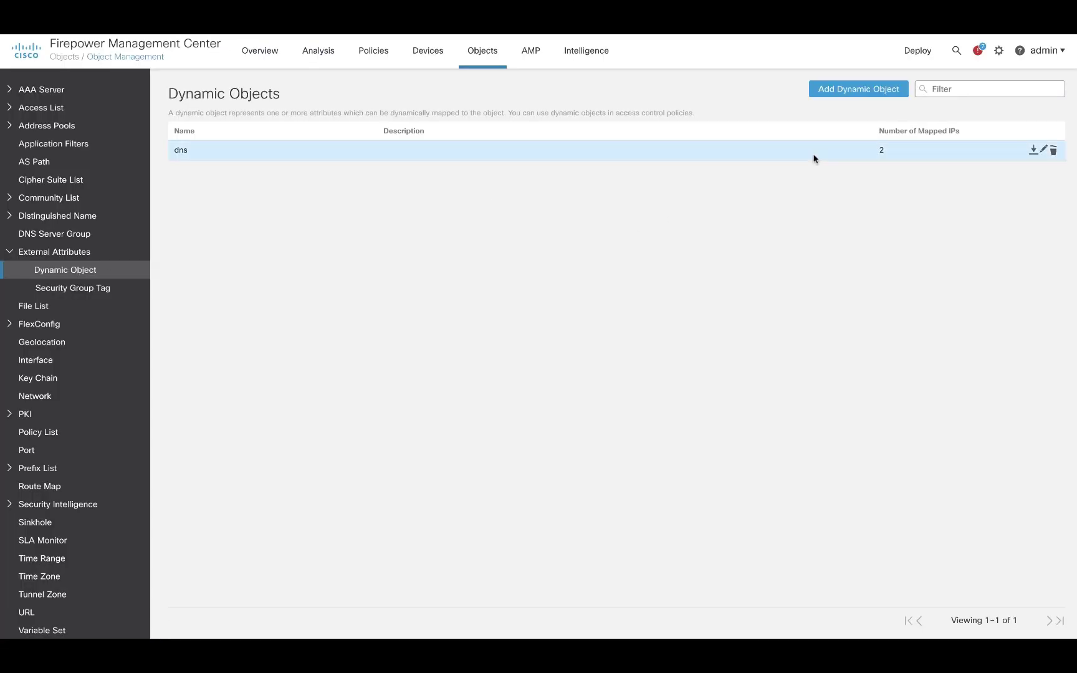